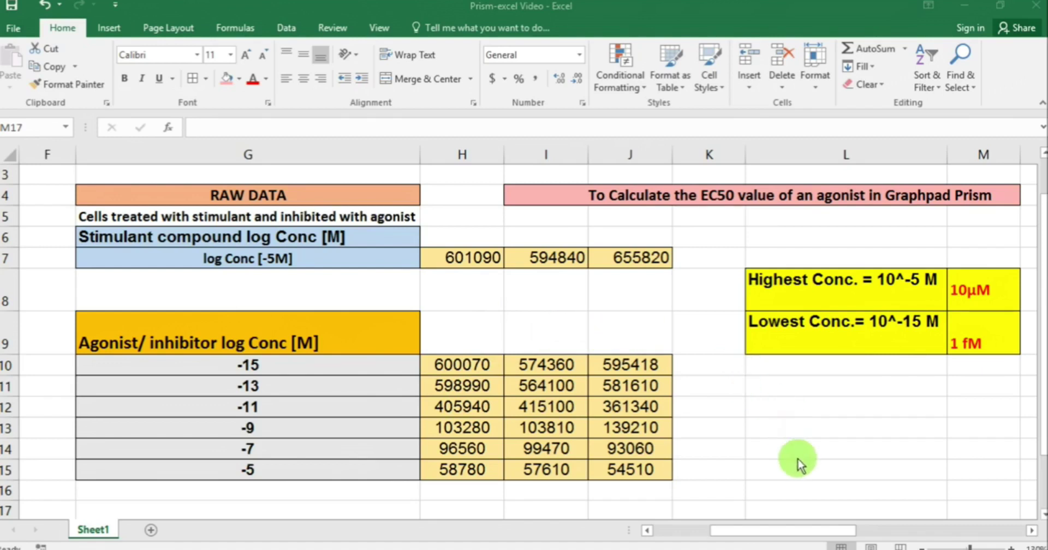
Step: Switch to GraphPad Prism and create an XY data table with numeric X and 3 replicate Y values in side-by-side subcolumns
key("alt+Tab")
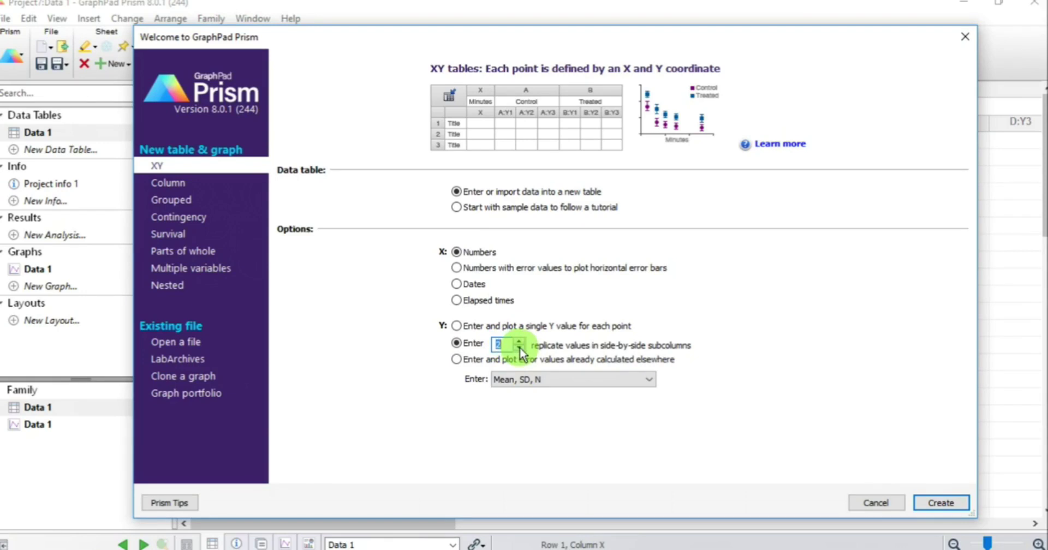
left_click(506, 346)
type("3")
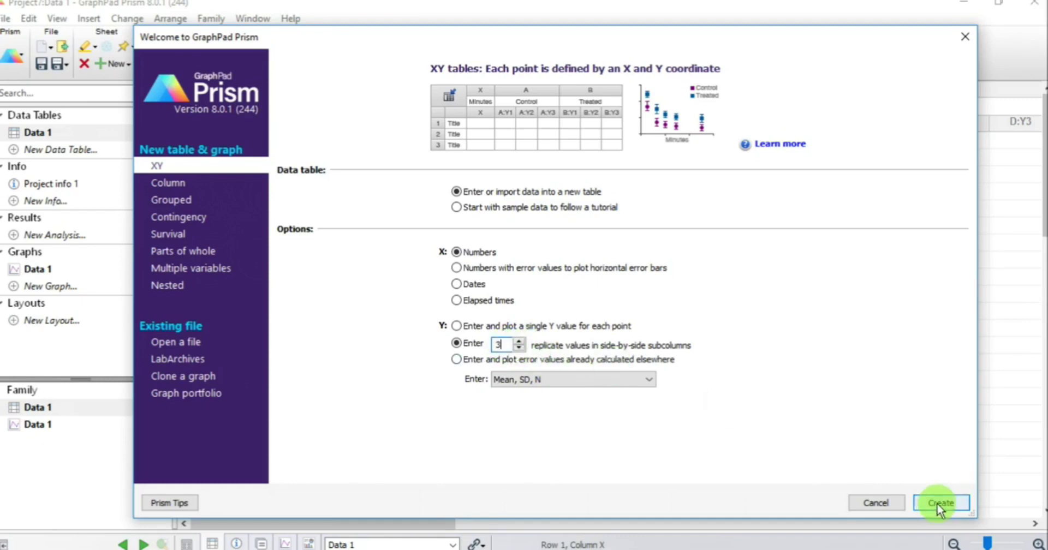
left_click(935, 506)
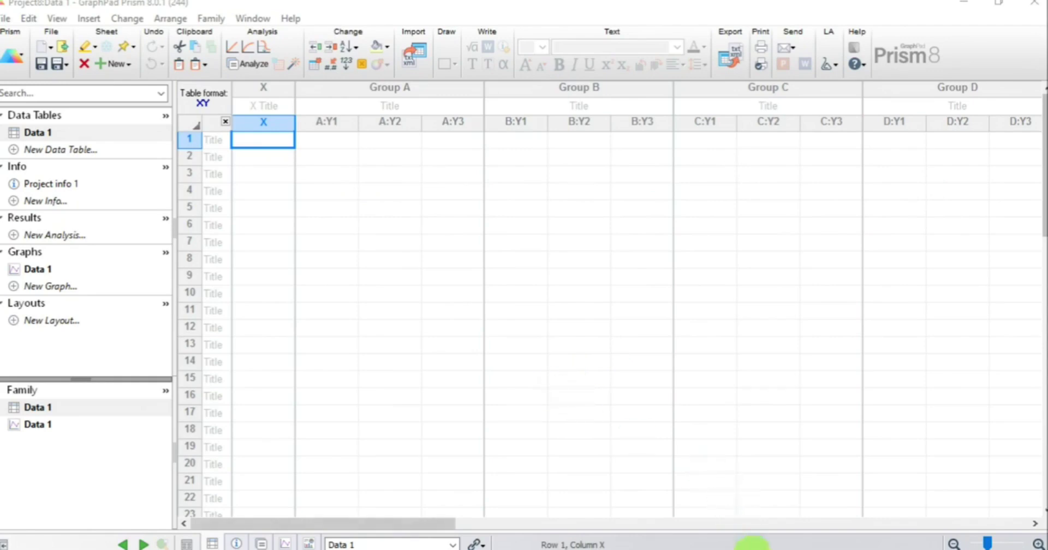
Step: Switch to the Excel sheet and copy the agonist log concentrations from -15 to -5 in cells G10:G15
key("alt+Tab")
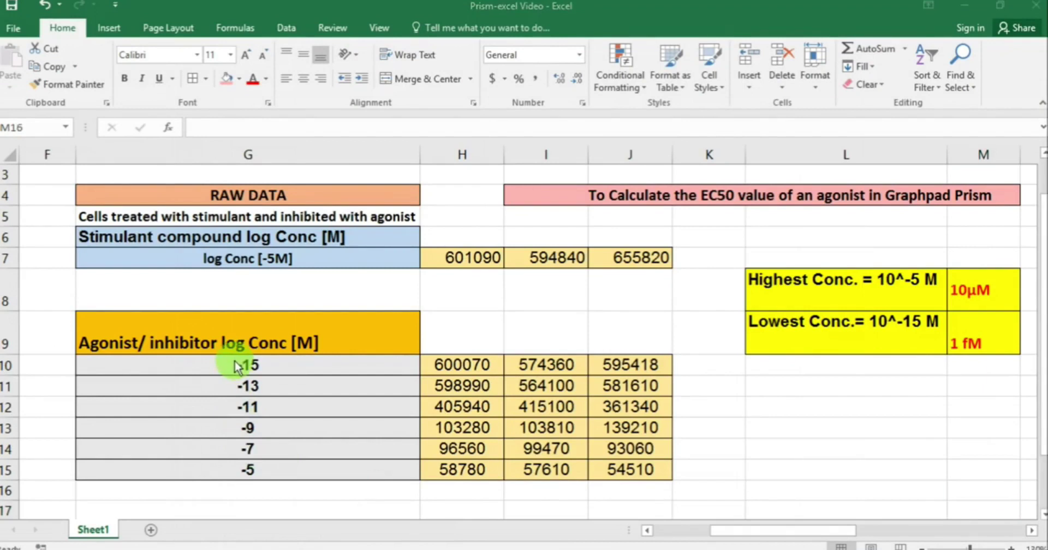
left_click_drag(234, 362, 235, 472)
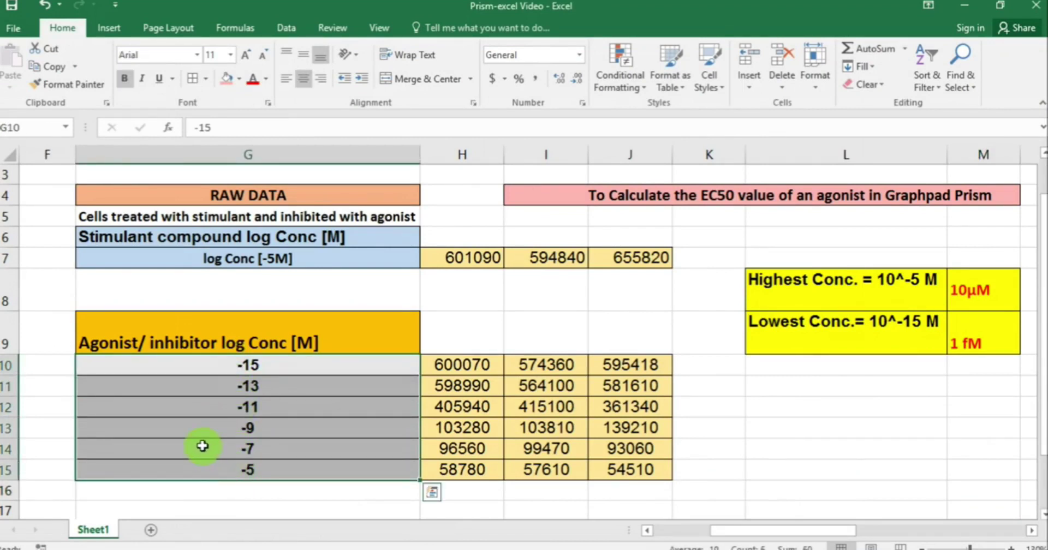
right_click(203, 404)
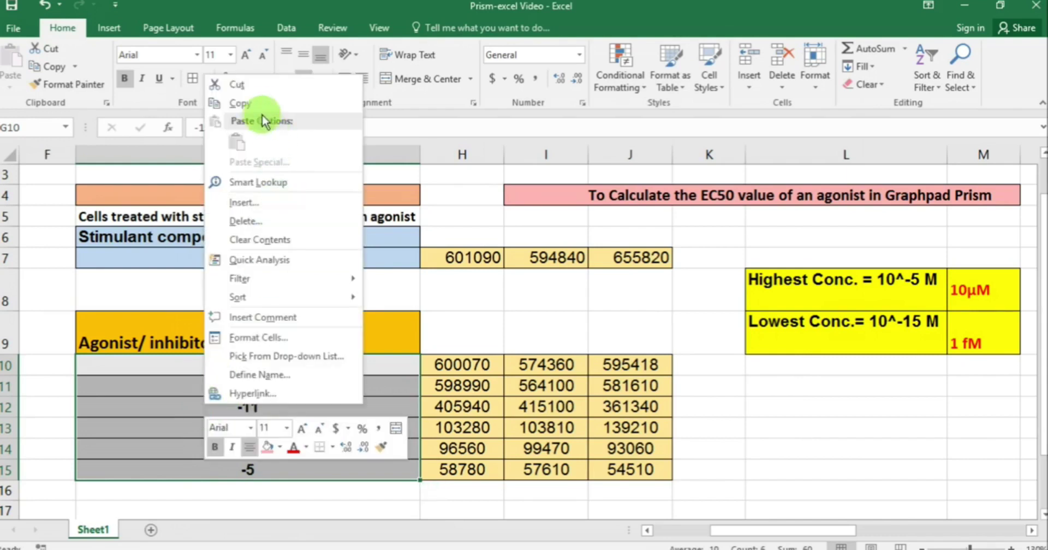
left_click(240, 103)
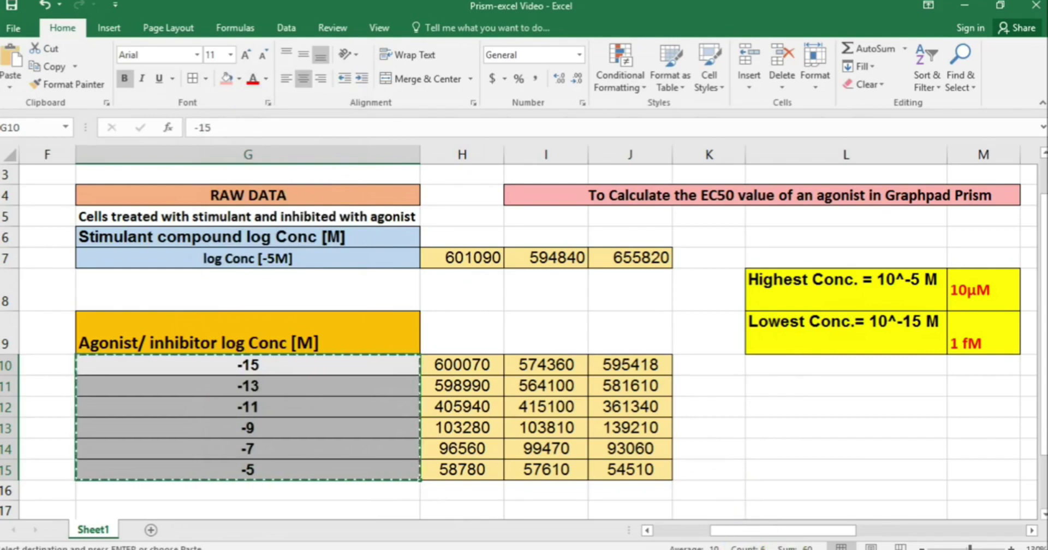
Step: Switch to Prism and paste the copied log concentrations into the X column, starting at row 1
key("alt+Tab")
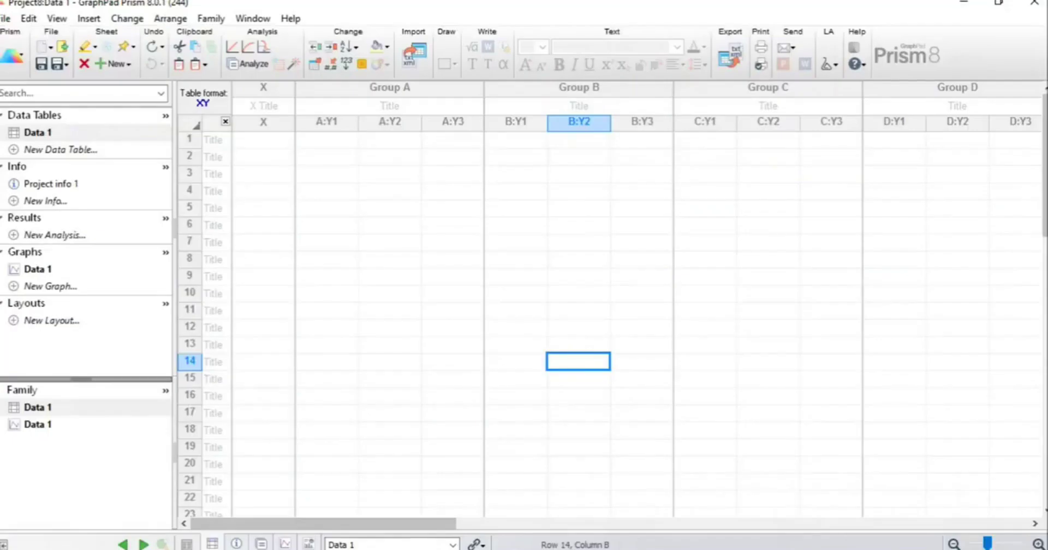
left_click(258, 141)
right_click(259, 142)
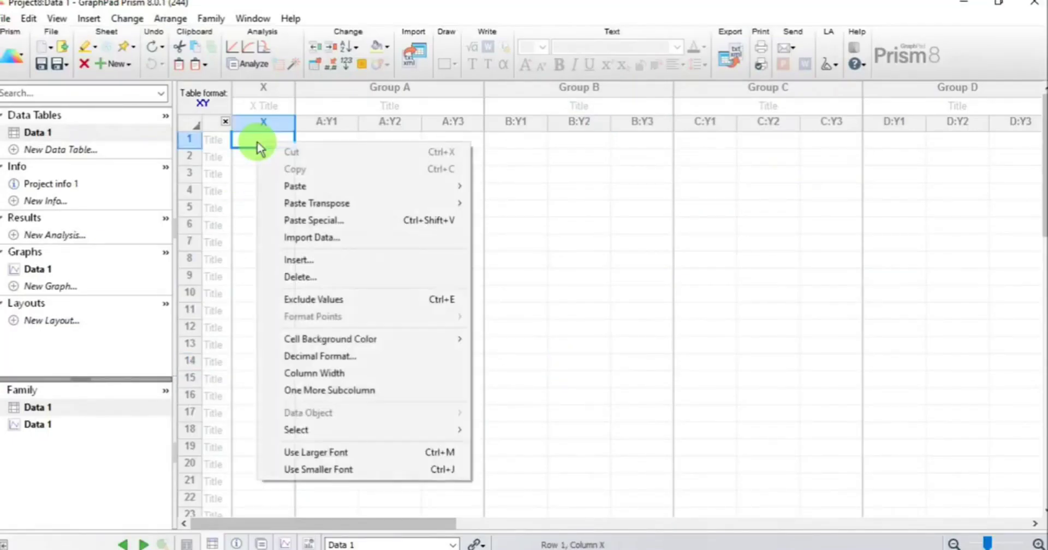
mouse_move(286, 204)
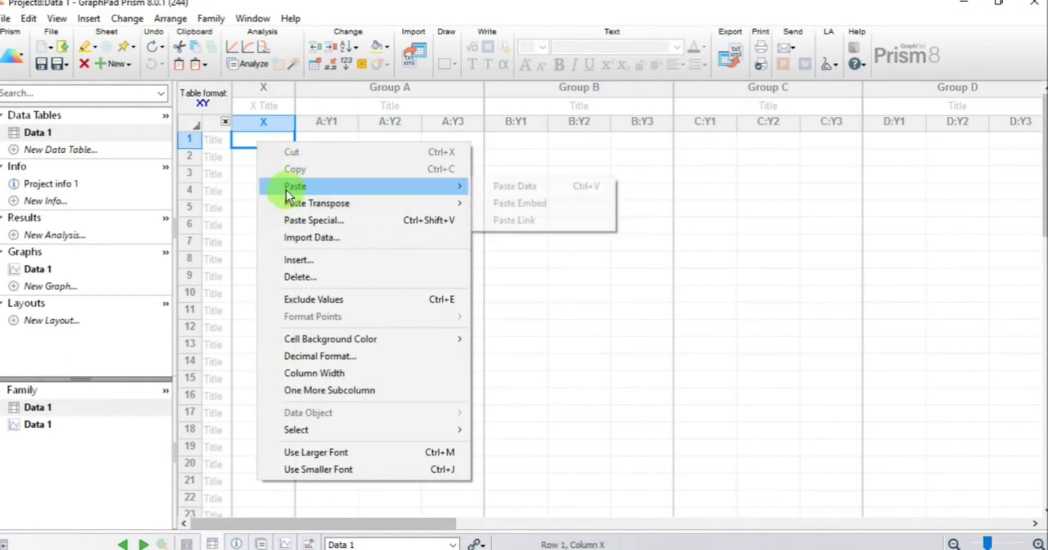
left_click(500, 187)
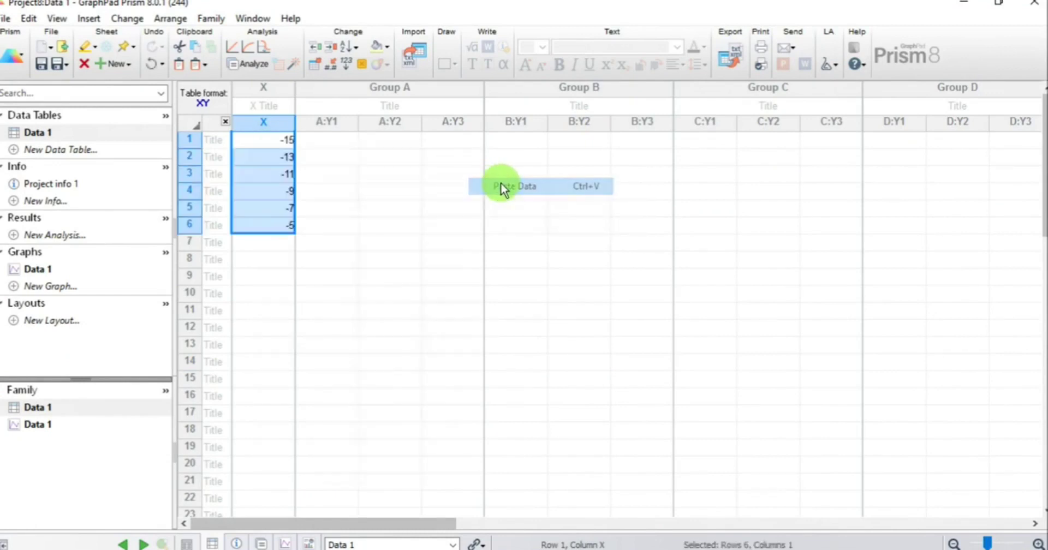
left_click(424, 226)
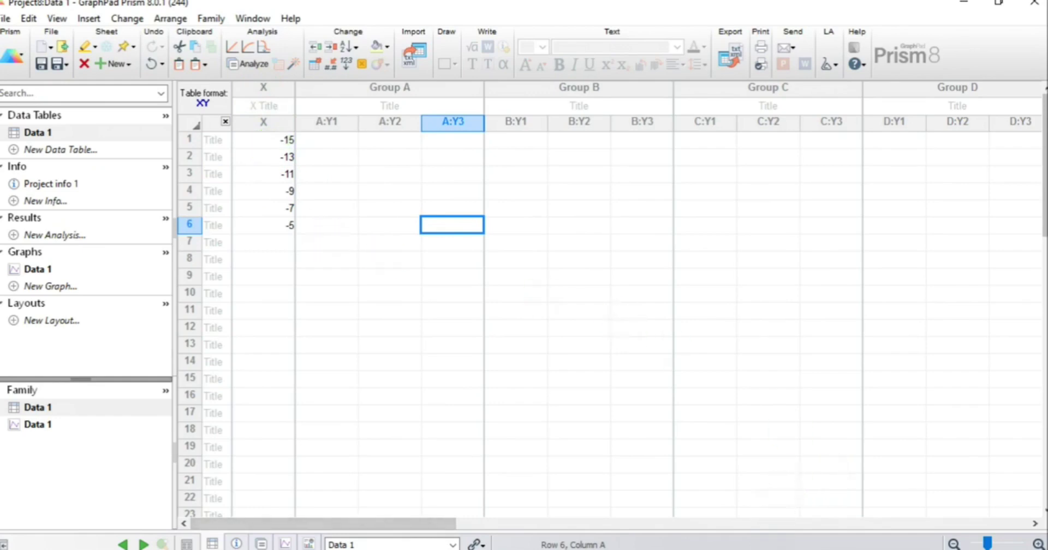
Step: Switch to the Excel sheet and copy the agonist's triplicate response values in cells H10:J15
left_click(756, 505)
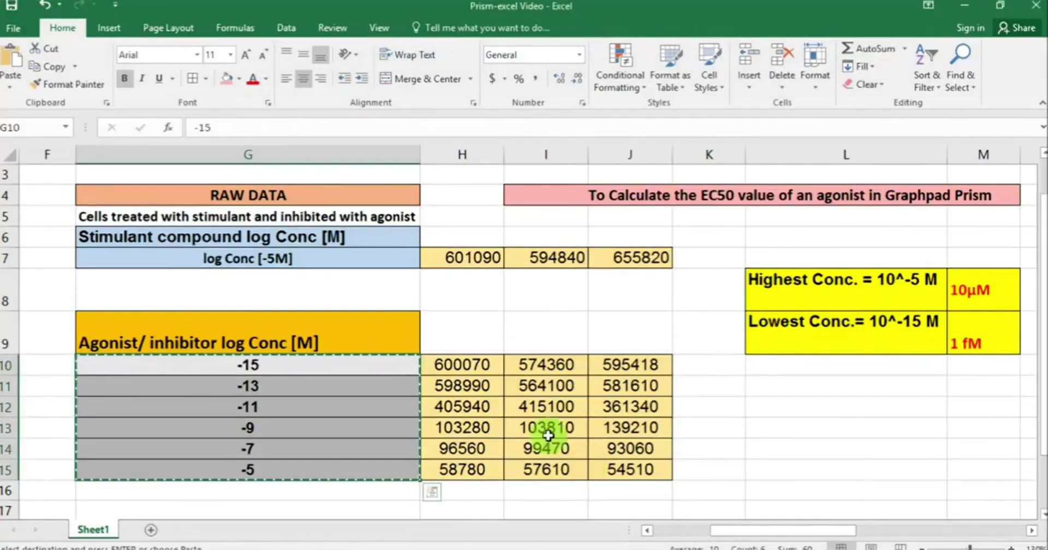
left_click(446, 368)
left_click_drag(445, 368, 621, 469)
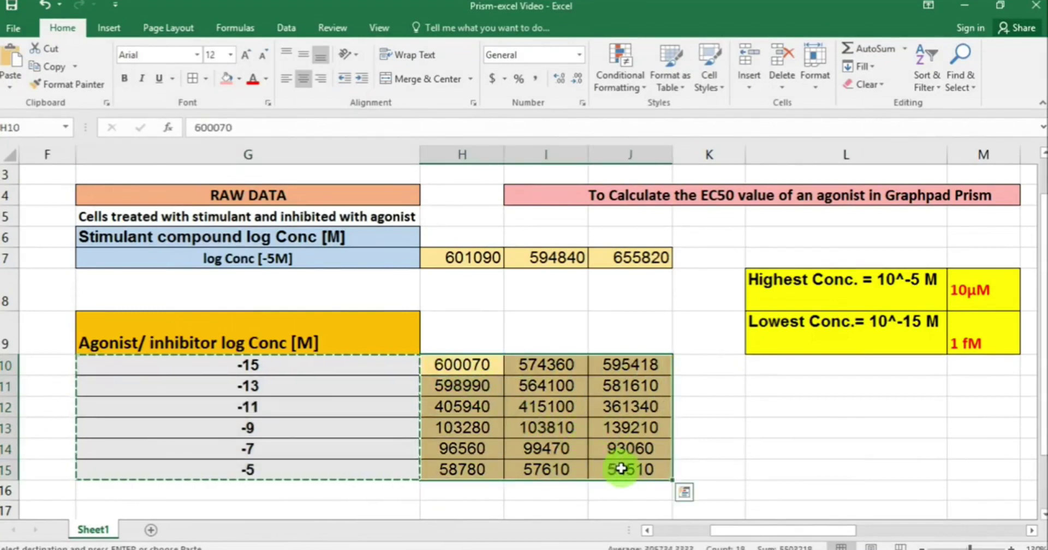
right_click(598, 431)
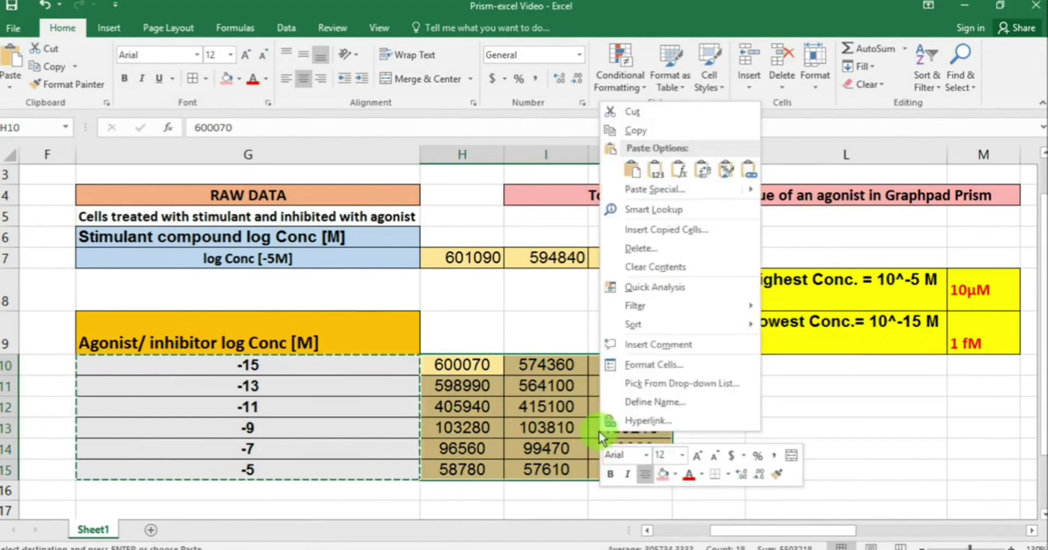
left_click(634, 131)
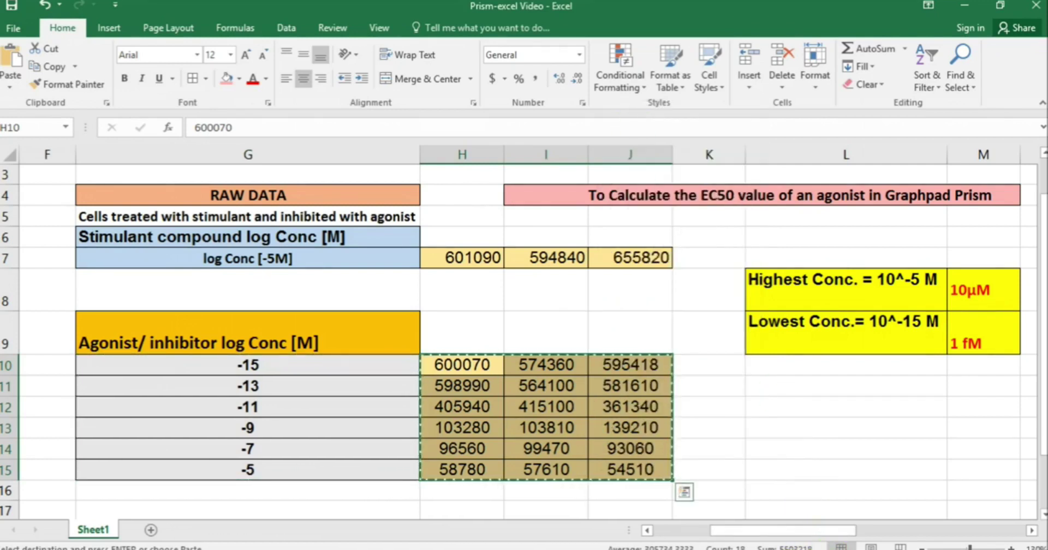
Step: Switch to Prism and paste the triplicate responses into the Group A subcolumns, starting at row 1 of A:Y1
left_click(827, 546)
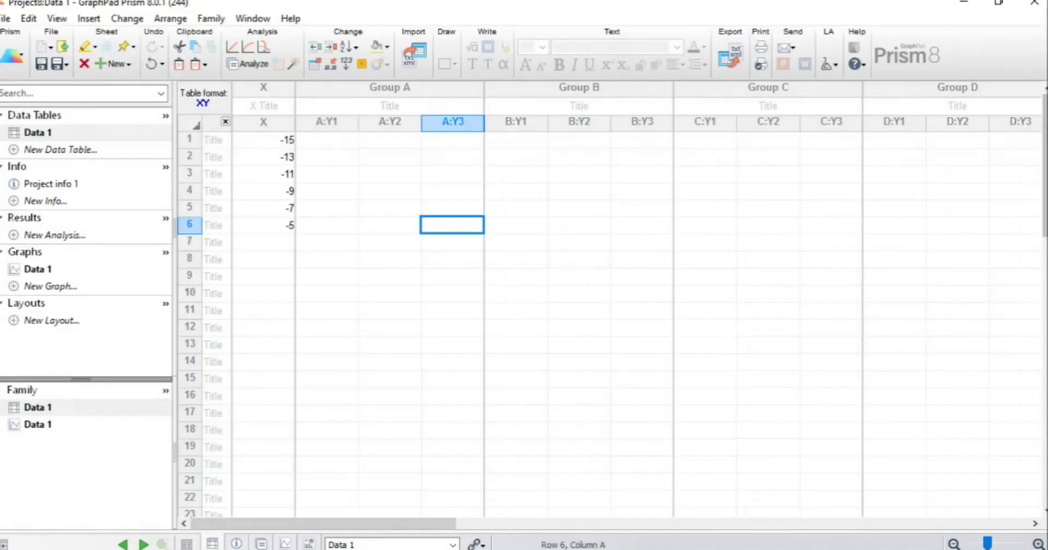
left_click(311, 143)
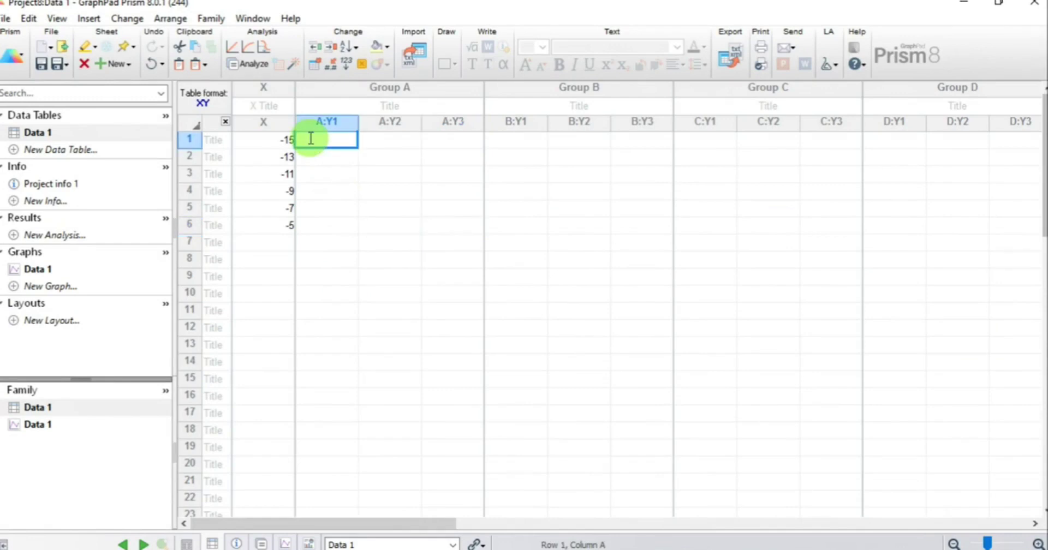
right_click(311, 140)
mouse_move(328, 182)
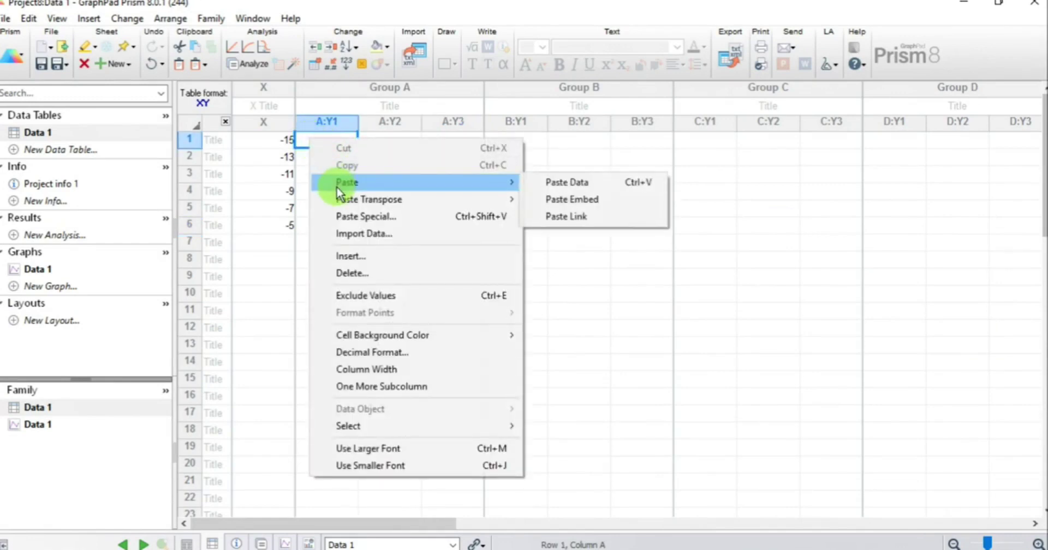
left_click(552, 184)
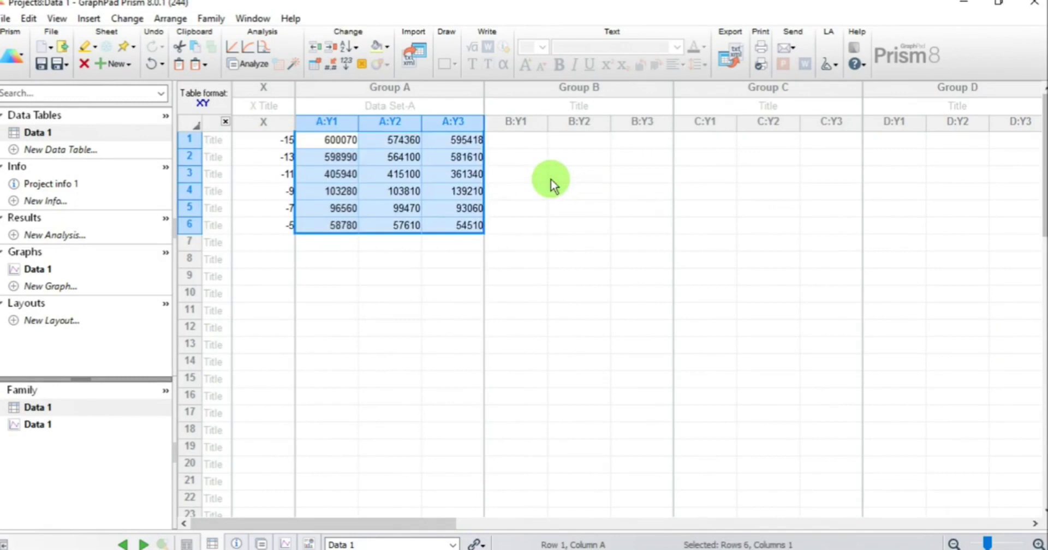
left_click(551, 179)
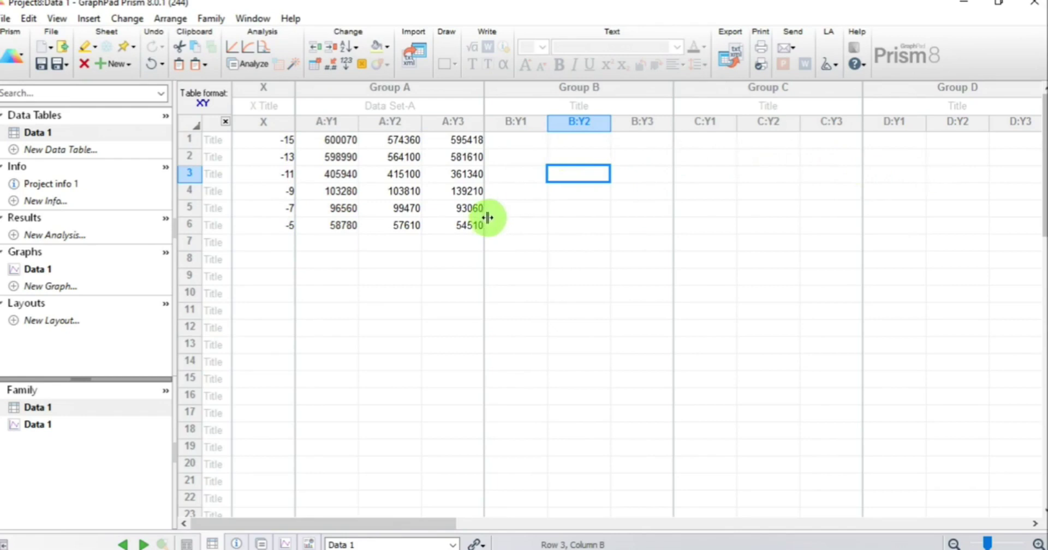
left_click(642, 344)
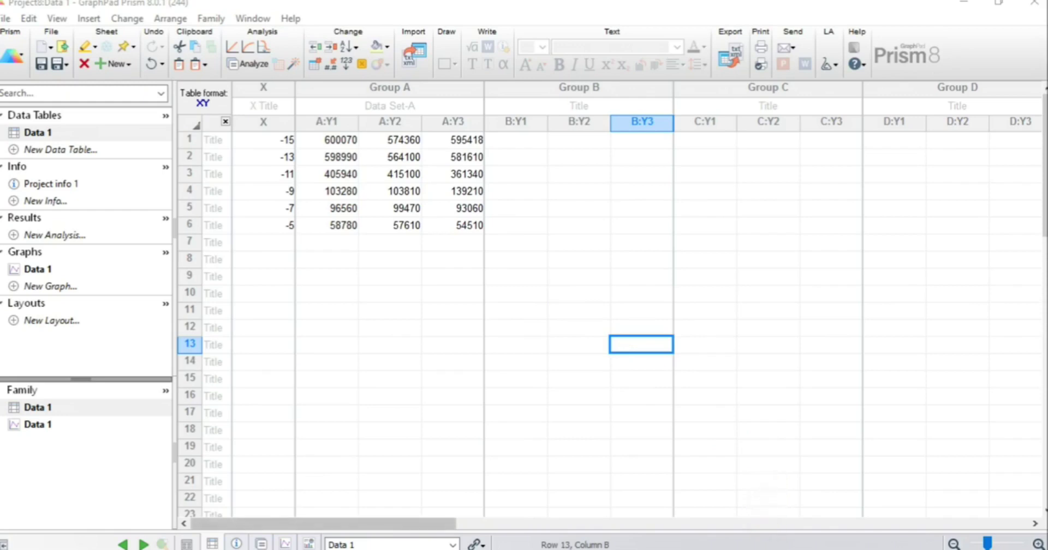
Step: Switch to the Excel sheet and copy the stimulant compound's three response values in cells H7:J7
mouse_move(756, 547)
left_click(756, 508)
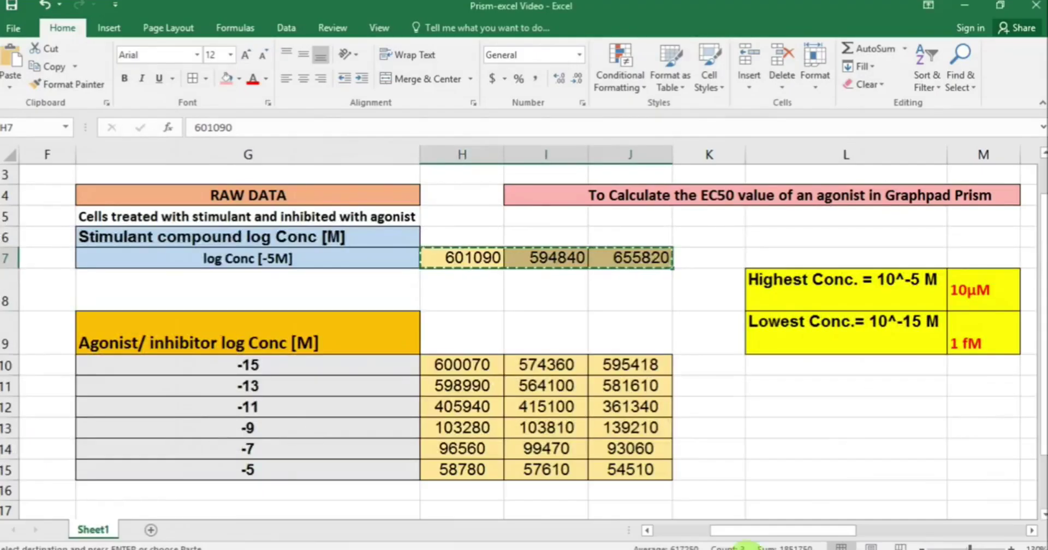
left_click(565, 288)
left_click_drag(457, 260, 615, 258)
key("ctrl+v")
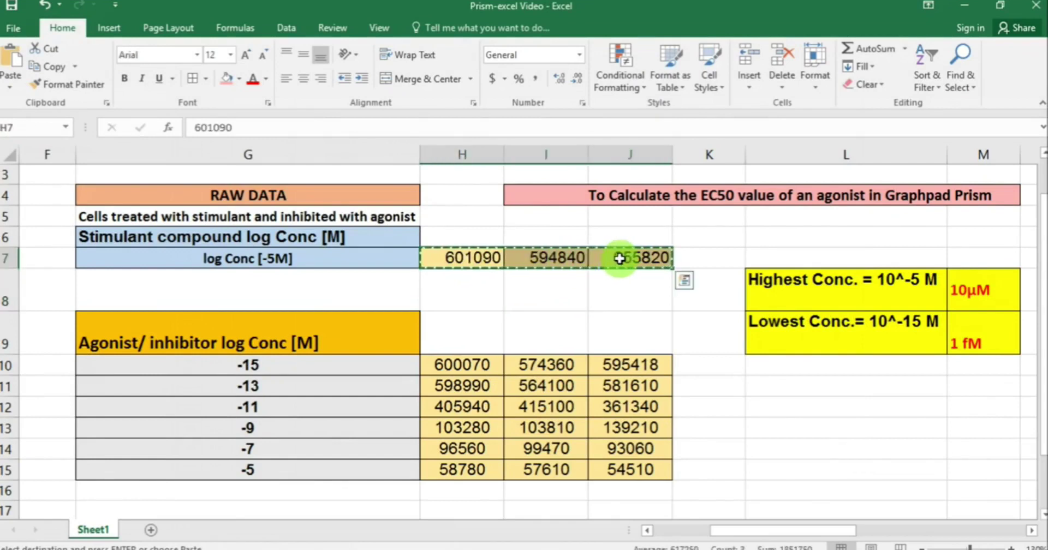
right_click(598, 259)
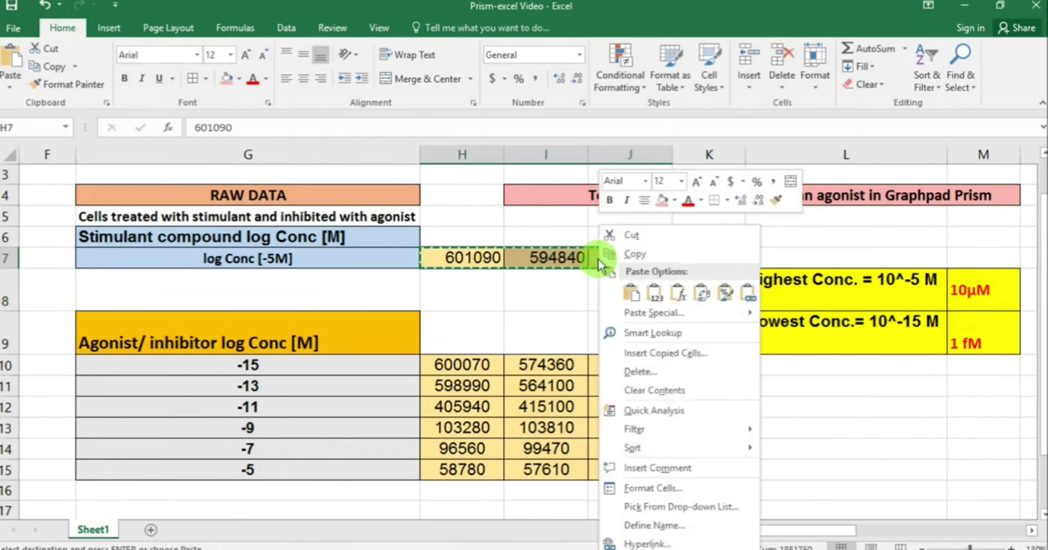
left_click(618, 255)
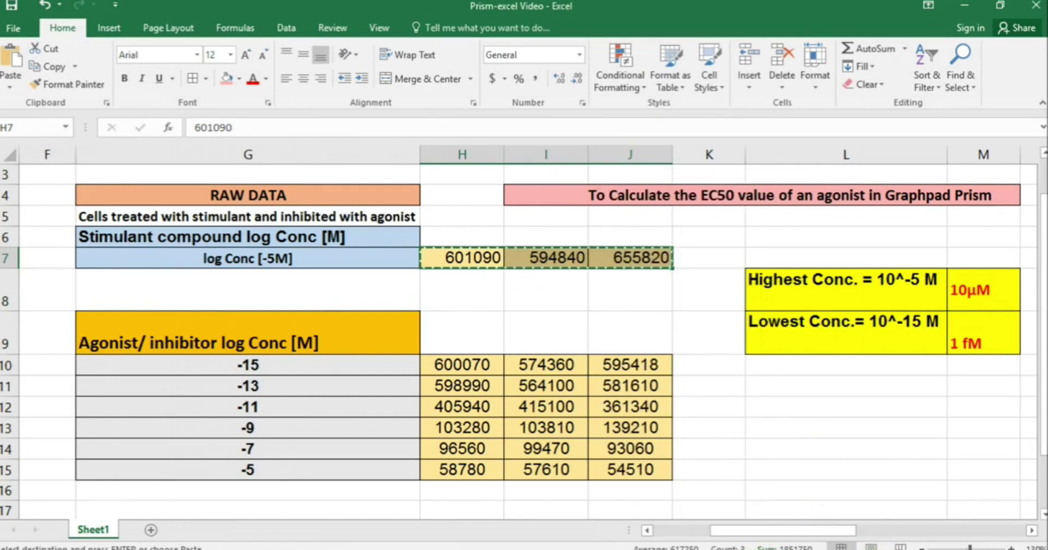
Step: Switch to Prism and paste the stimulant responses into the Group A subcolumns in row 8, leaving row 7 empty
left_click(685, 532)
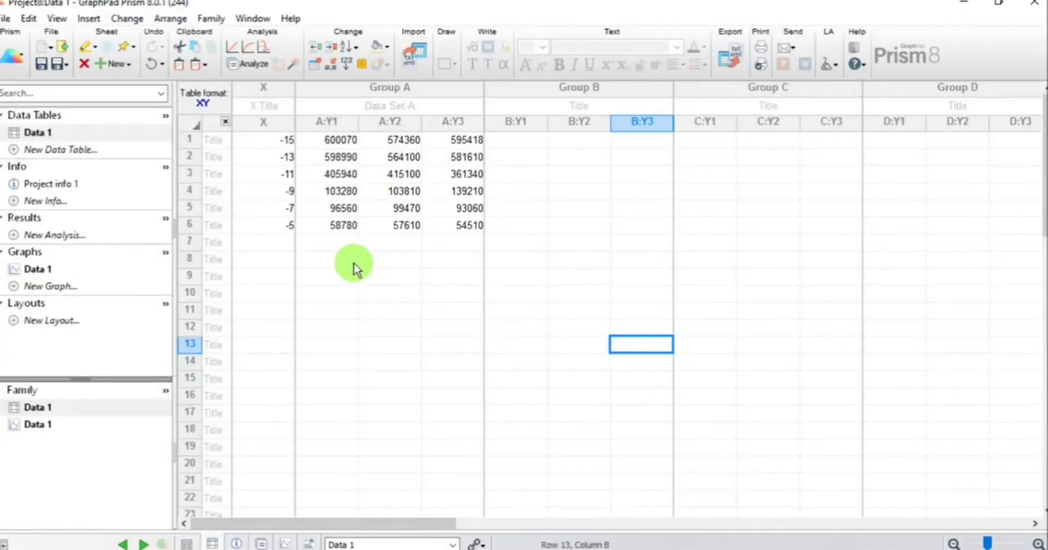
left_click(332, 256)
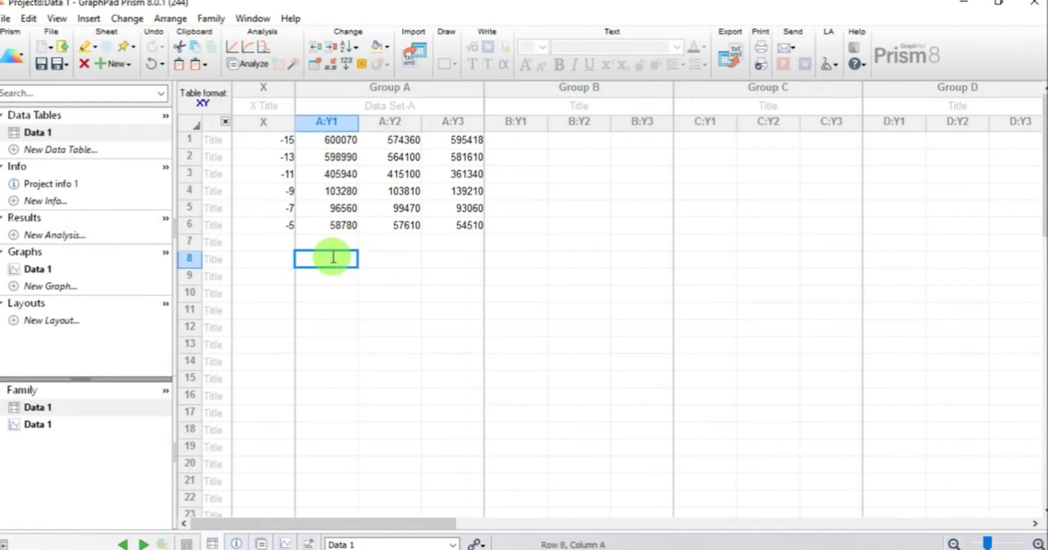
right_click(332, 257)
mouse_move(363, 263)
left_click(571, 264)
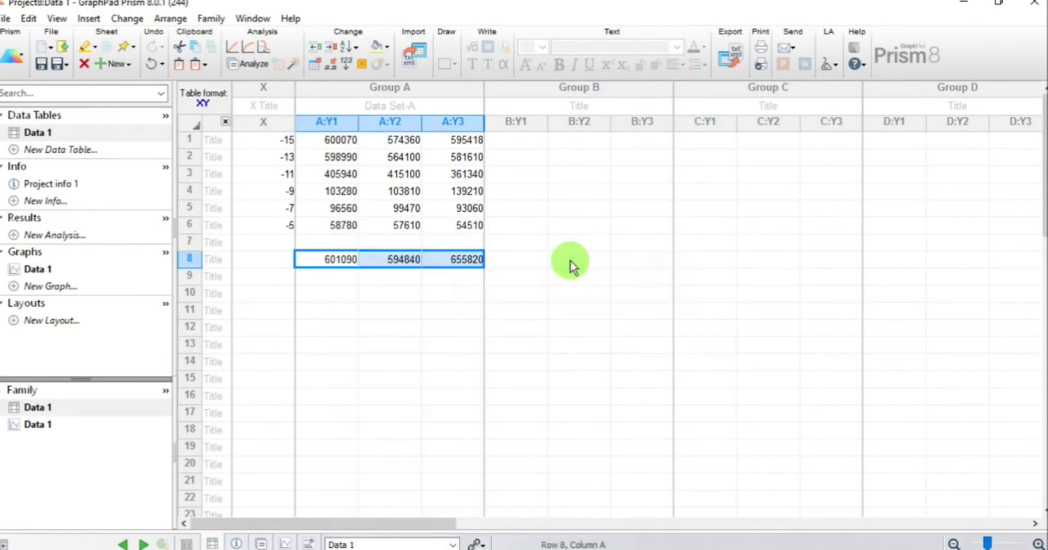
left_click(571, 260)
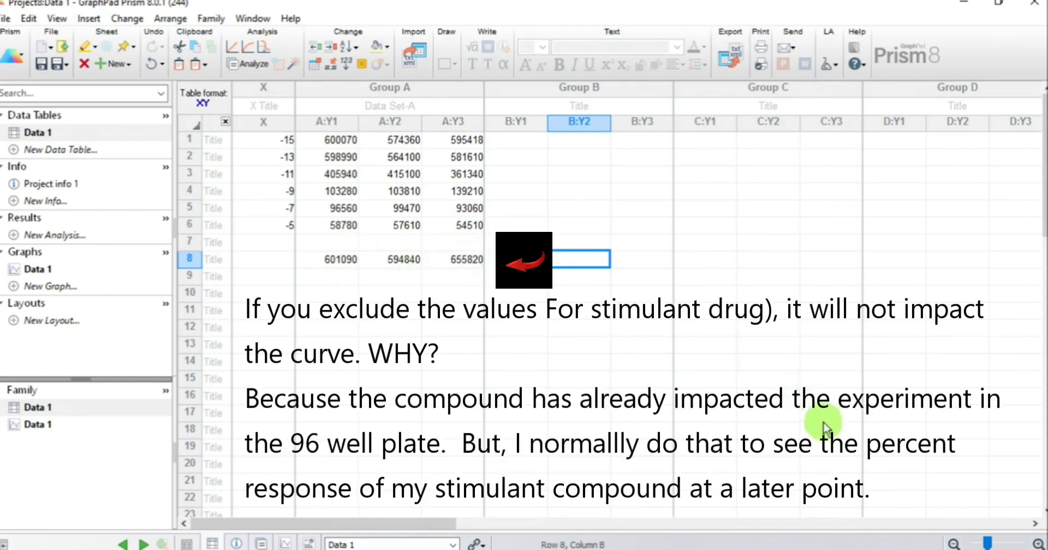
Step: Select all Group A replicate values in rows 1 to 8, including the stimulant row
left_click(413, 299)
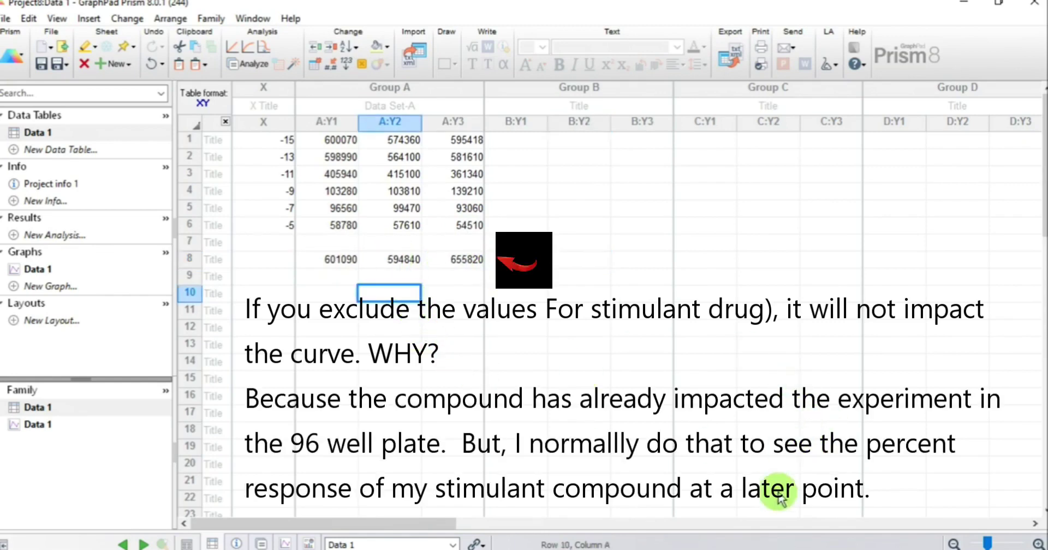
left_click(704, 276)
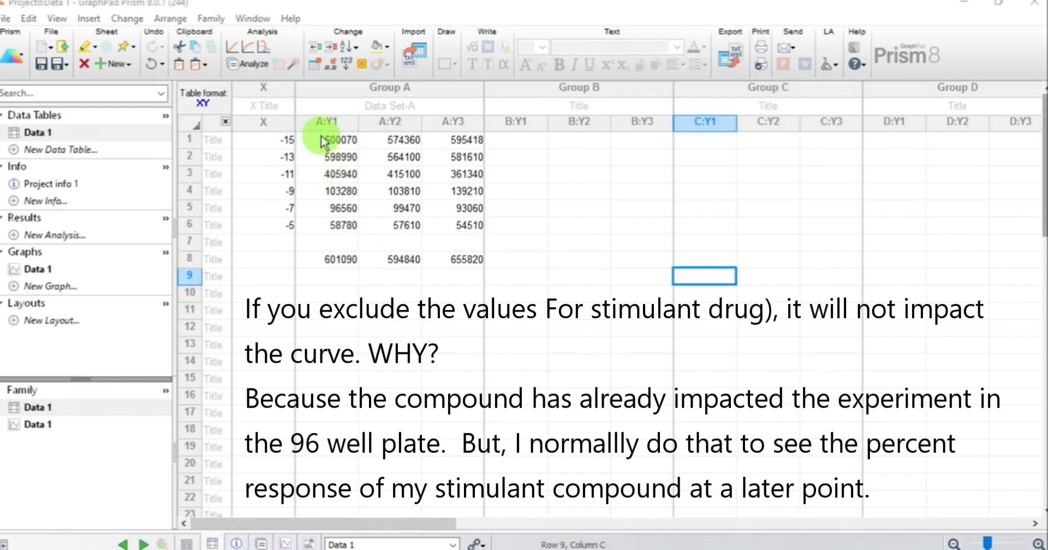
left_click_drag(321, 135, 457, 255)
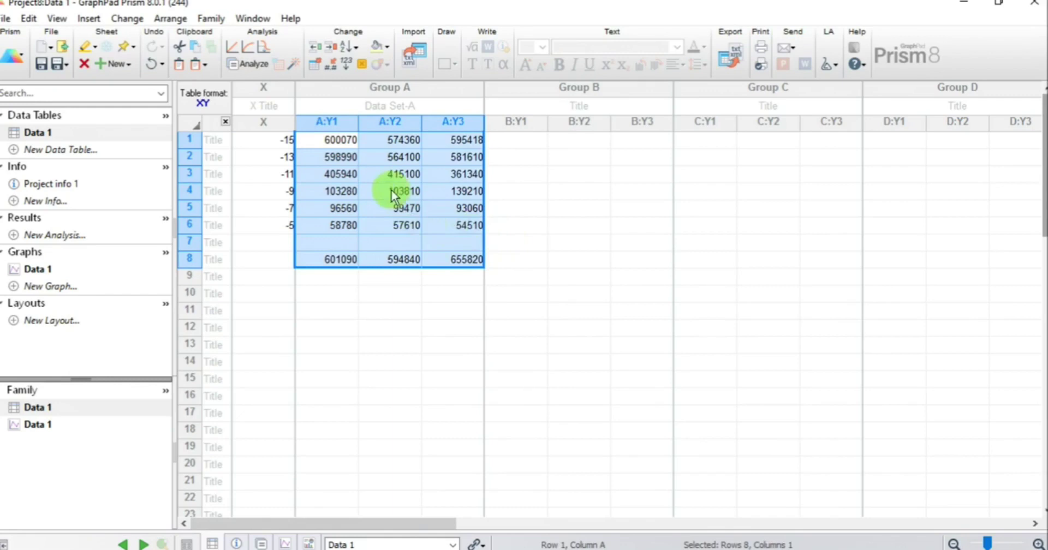
left_click(380, 171)
left_click(333, 143)
left_click_drag(329, 144, 455, 223)
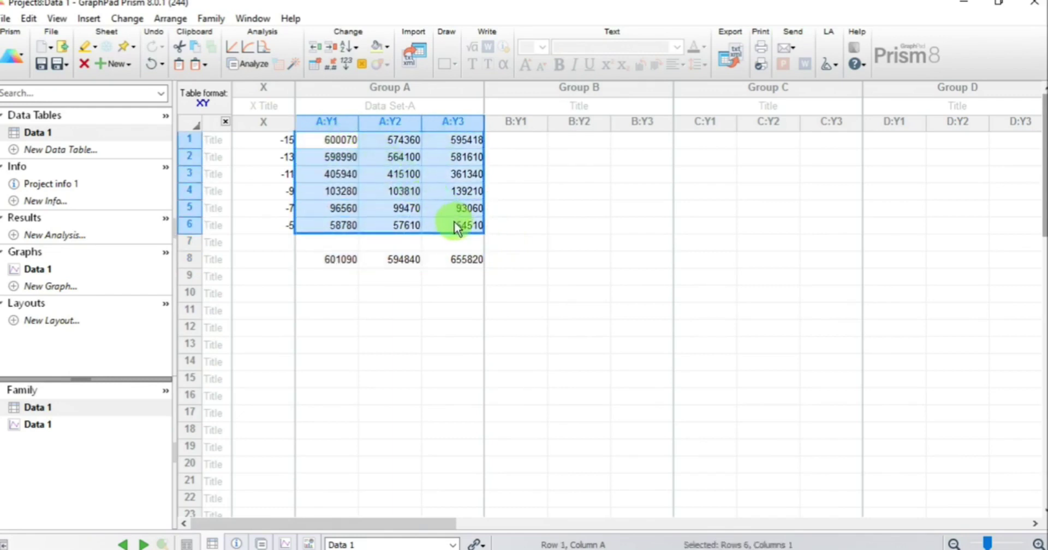
left_click(446, 274)
left_click_drag(325, 145, 455, 262)
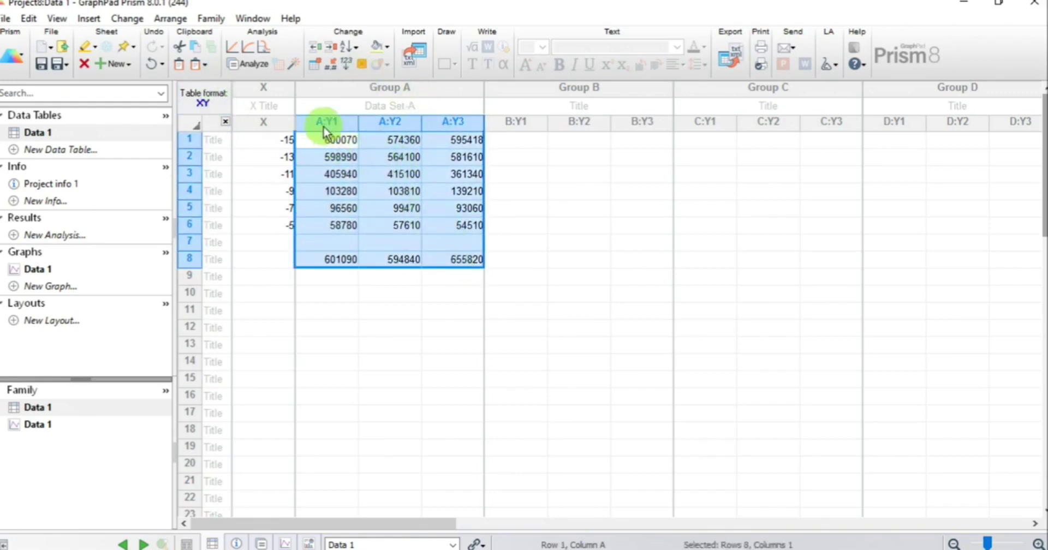
Step: Normalize data set A by its subcolumn means, with smallest mean as 0%, largest mean as 100%, results as percentages, and a new graph
left_click(246, 65)
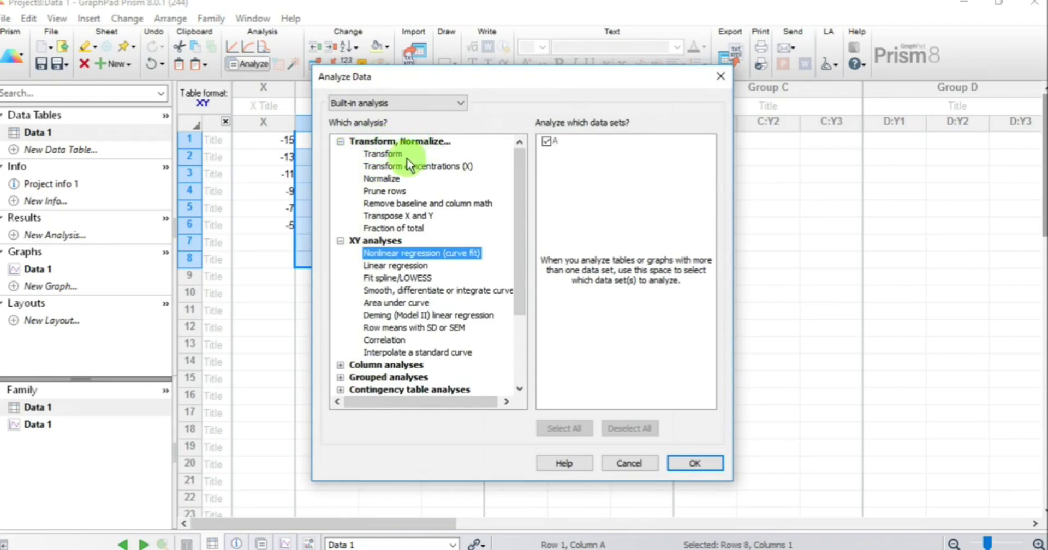
left_click(382, 178)
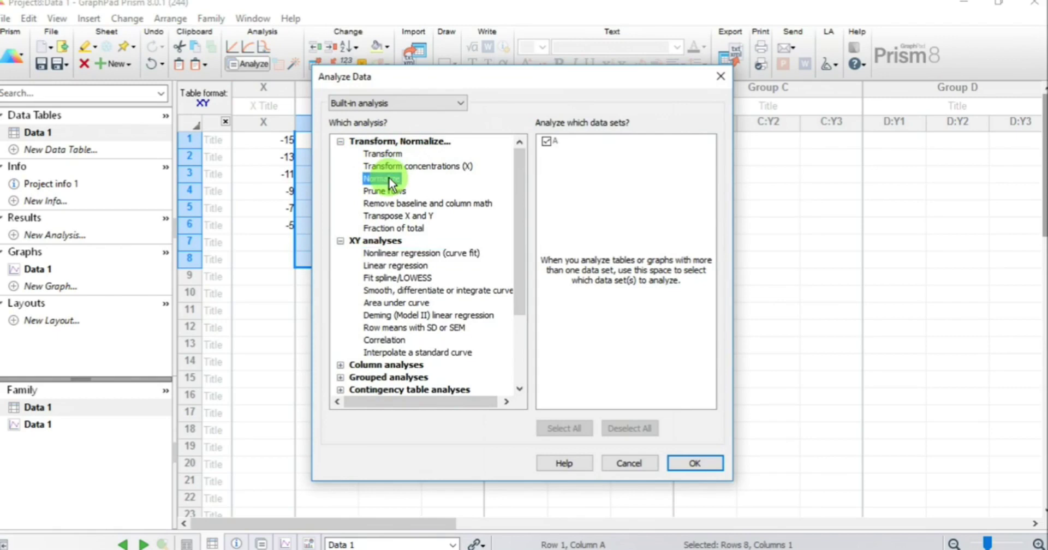
left_click(704, 463)
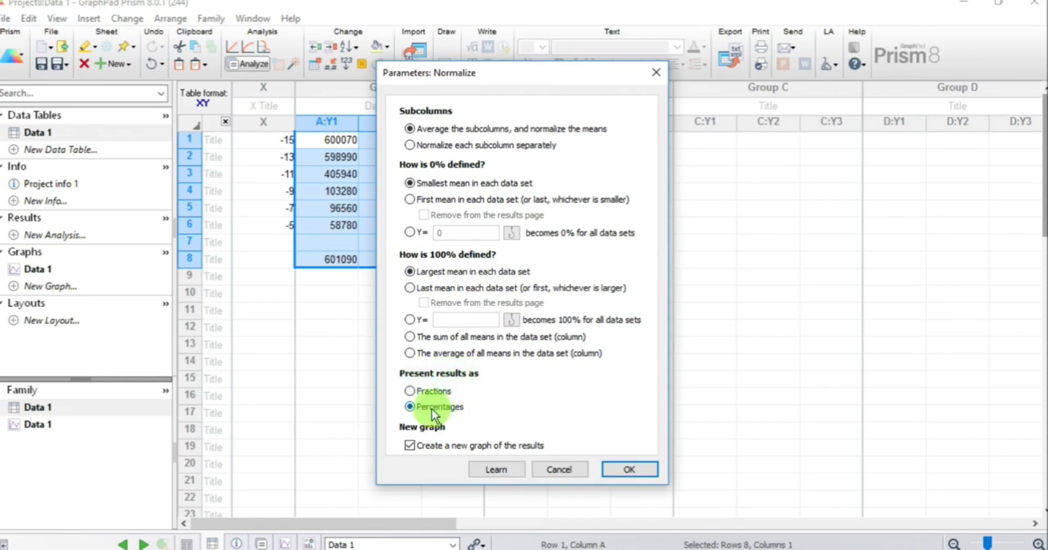
left_click(616, 469)
Step: Examine the normalized replicate values in rows 1 to 8, focusing on the stimulant responses in row 8
left_click(574, 195)
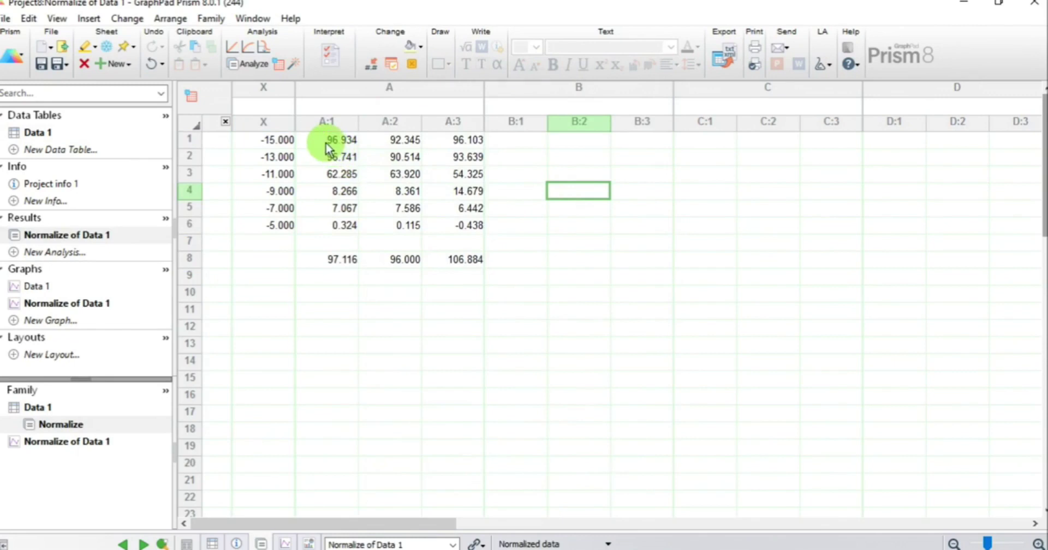
left_click_drag(327, 143, 376, 174)
left_click(327, 261)
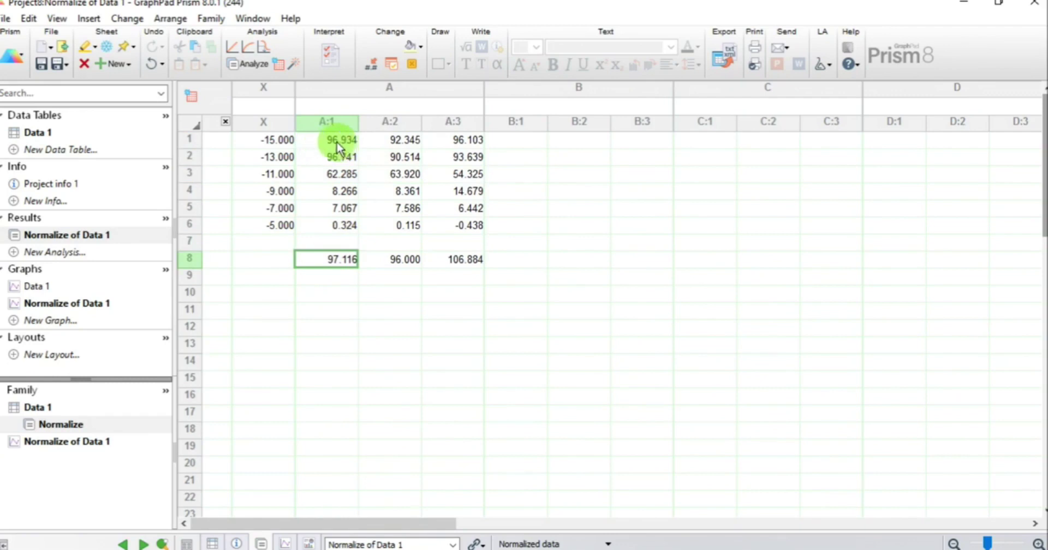
left_click_drag(335, 141, 453, 258)
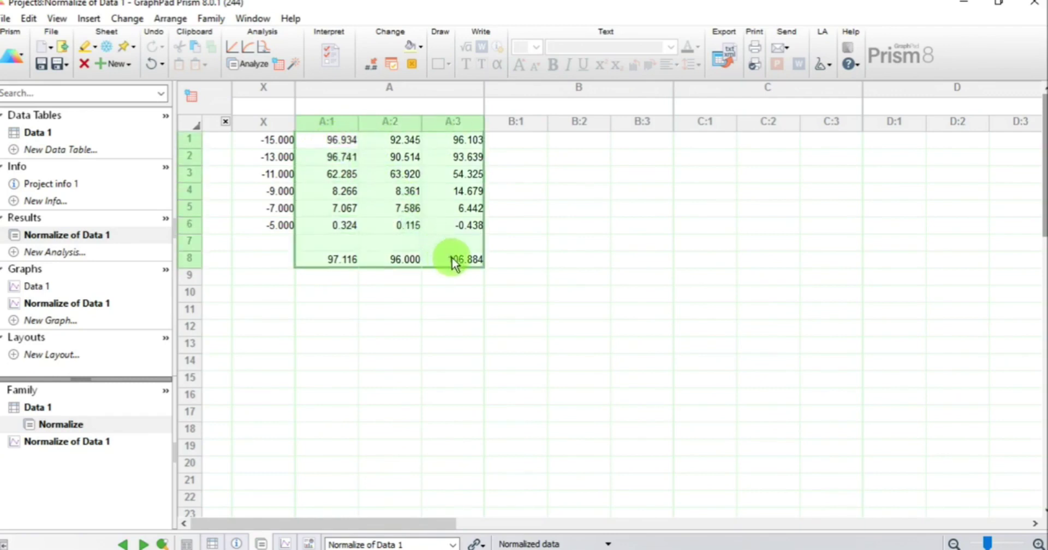
left_click(355, 297)
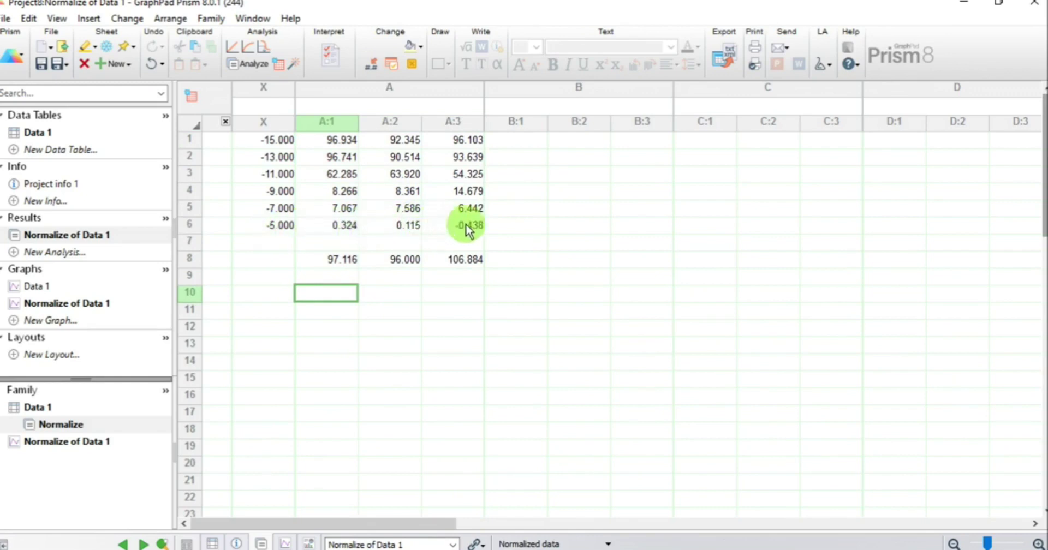
left_click(333, 266)
left_click_drag(333, 266, 474, 262)
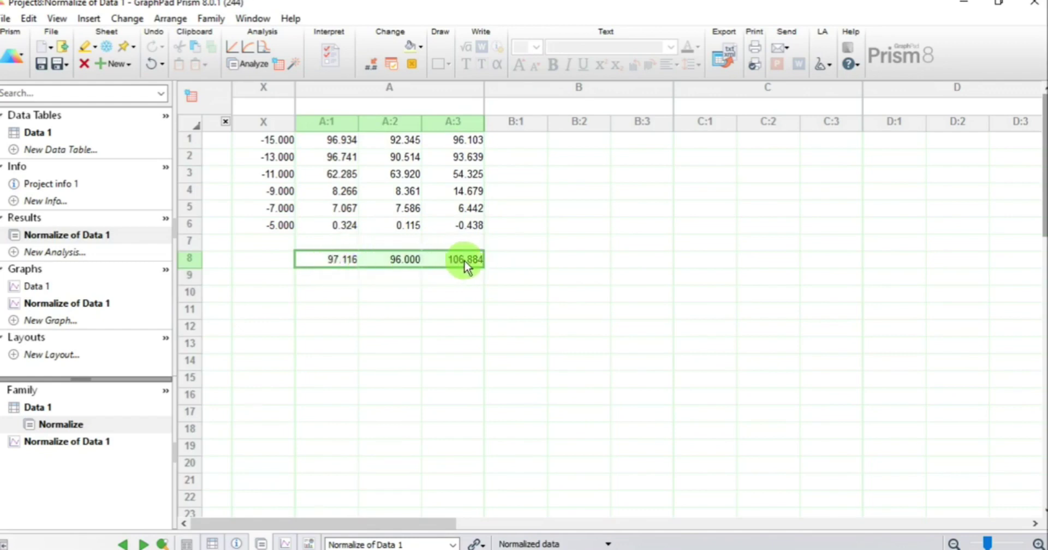
left_click(385, 283)
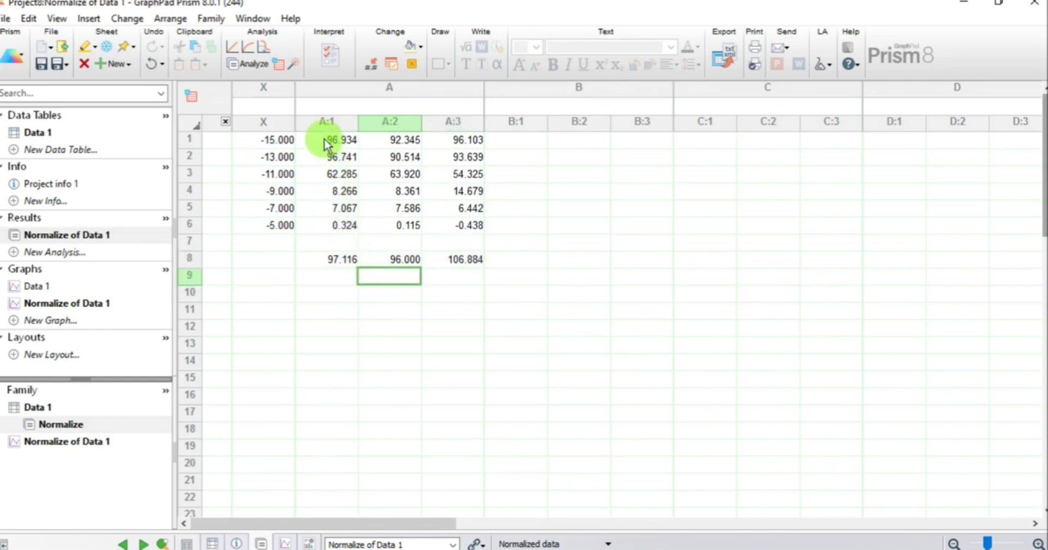
Step: Compare the normalized responses at the lowest agonist concentrations in rows 1 and 2 with those in rows 4 to 6
left_click_drag(325, 143, 459, 141)
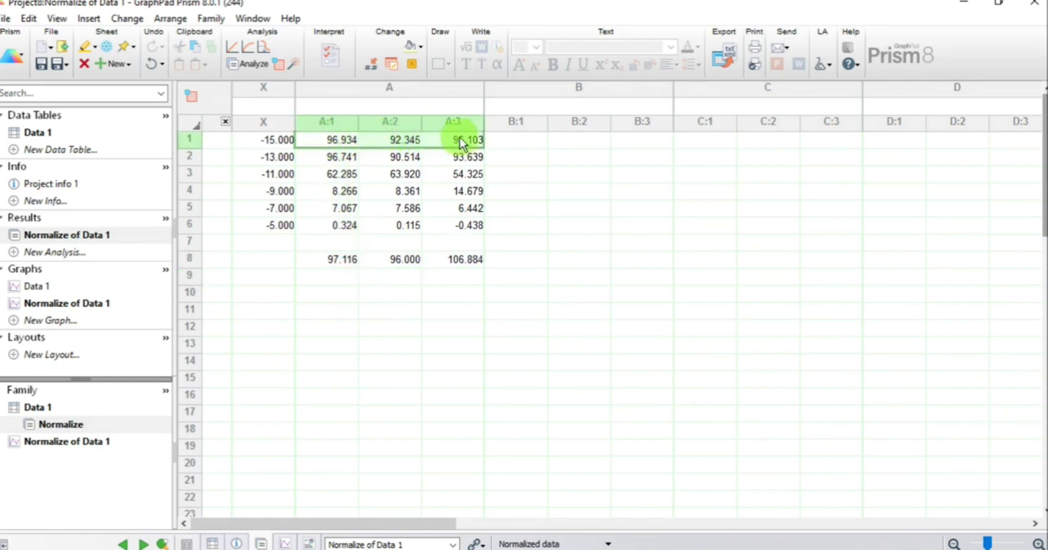
left_click(341, 160)
left_click_drag(341, 161, 469, 161)
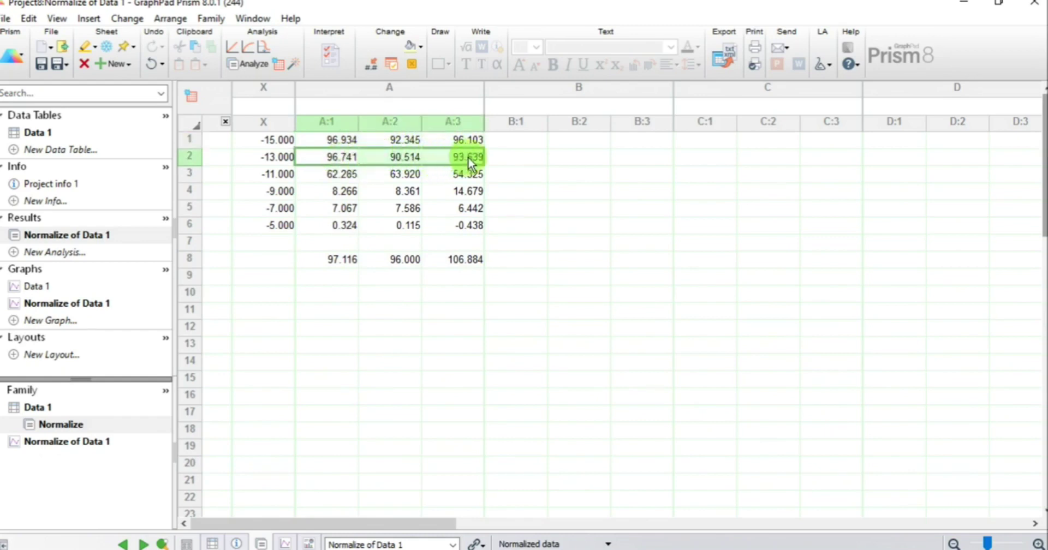
left_click(511, 162)
left_click_drag(334, 141, 473, 153)
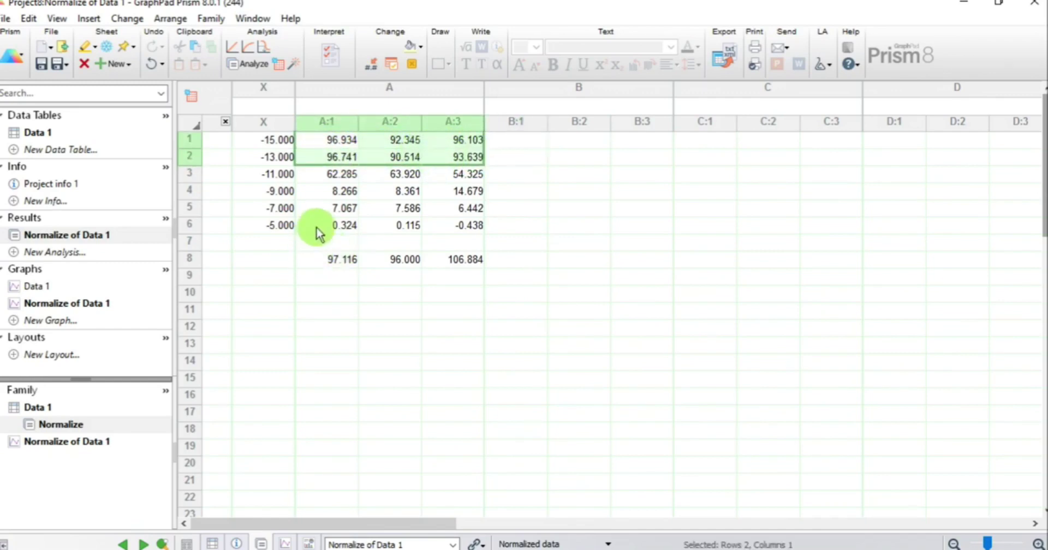
left_click_drag(318, 192, 478, 229)
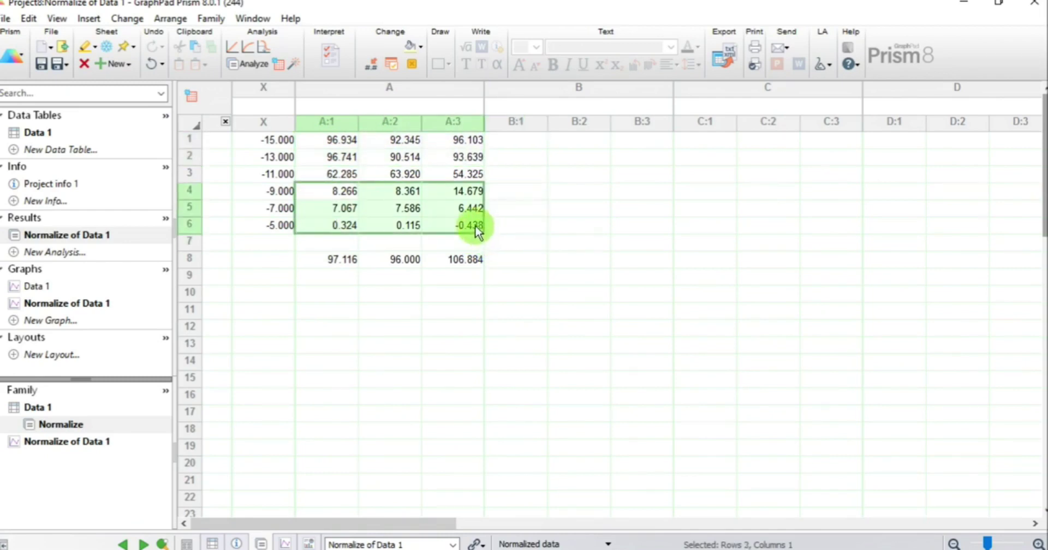
left_click(515, 228)
left_click(641, 412)
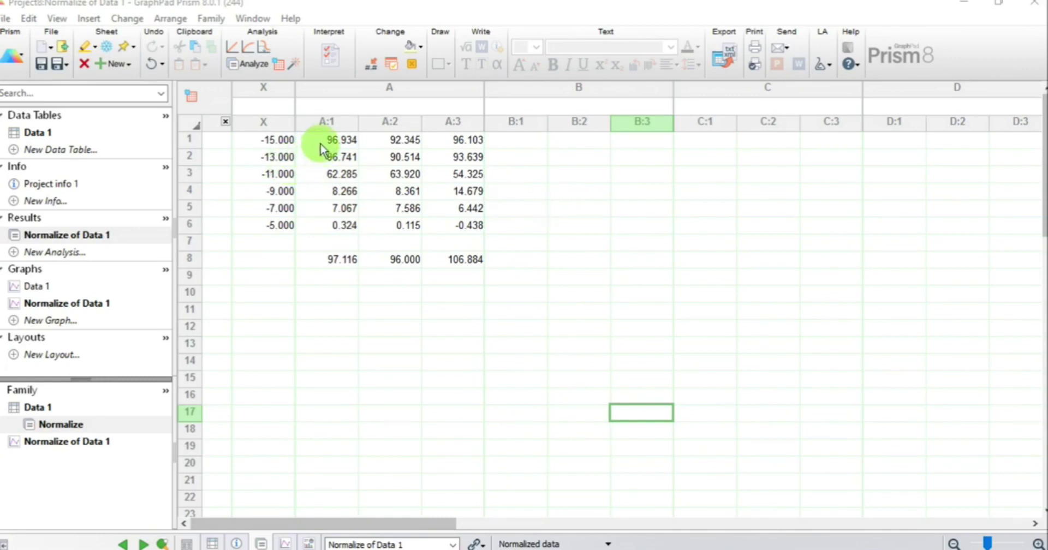
Step: Fit the normalized data by nonlinear regression using the Dose-response - Inhibition equation "log(inhibitor) vs. normalized response -- Variable slope"
left_click(243, 64)
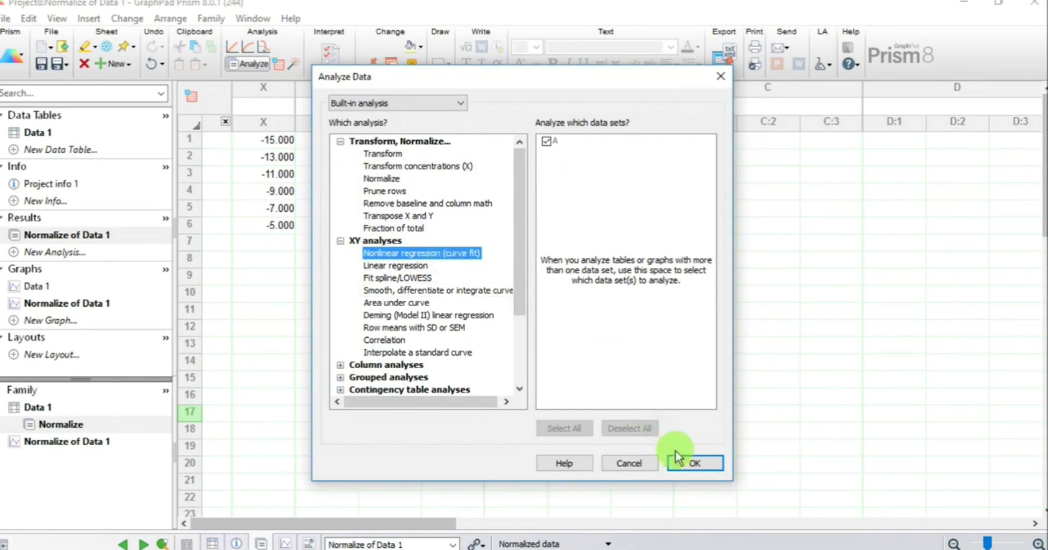
left_click(682, 465)
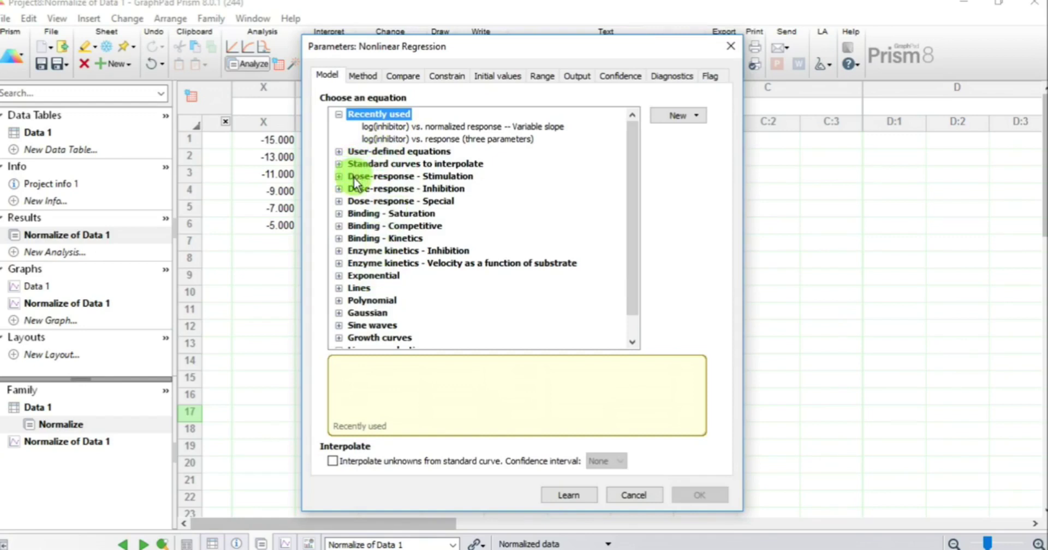
left_click(434, 188)
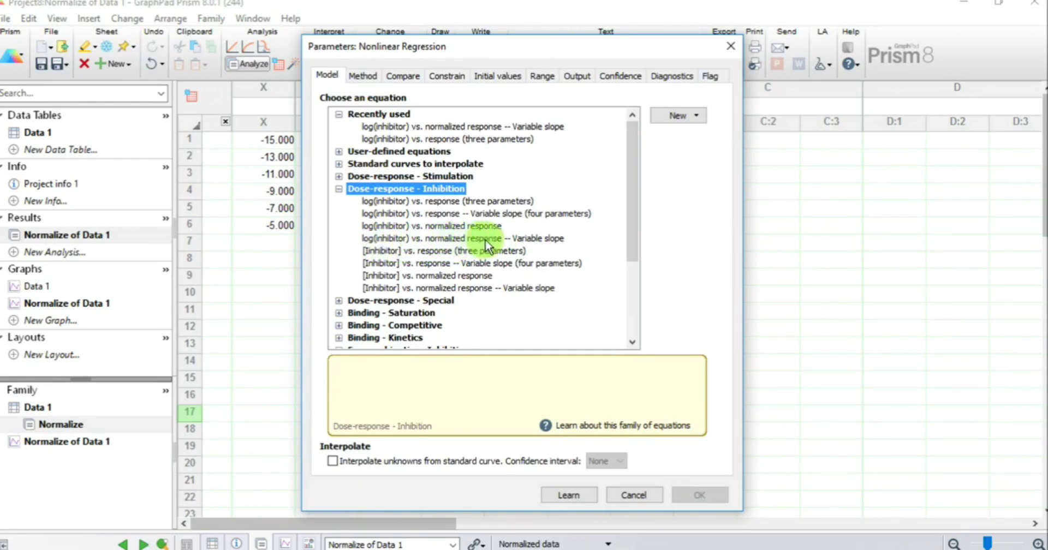
left_click(559, 239)
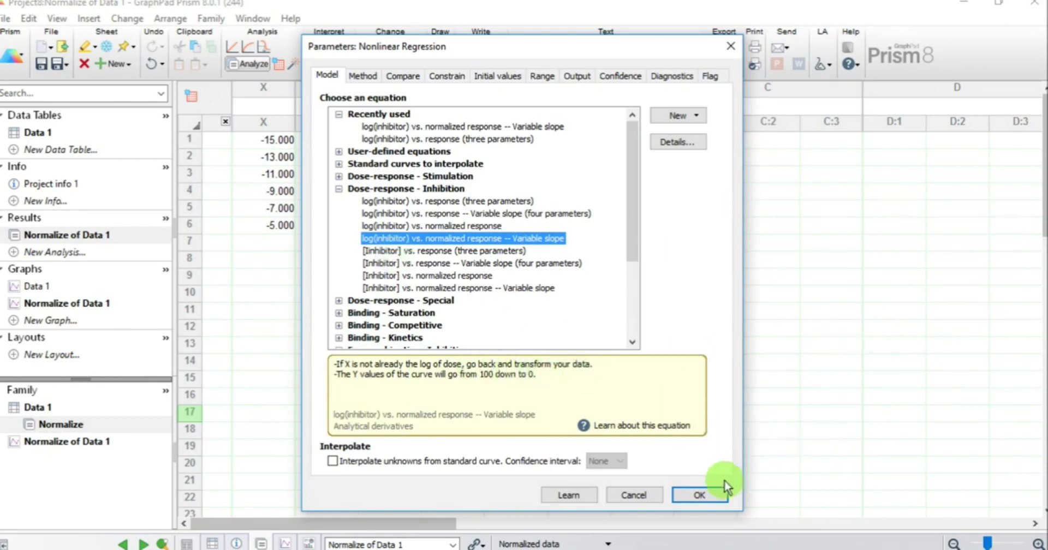
left_click(695, 493)
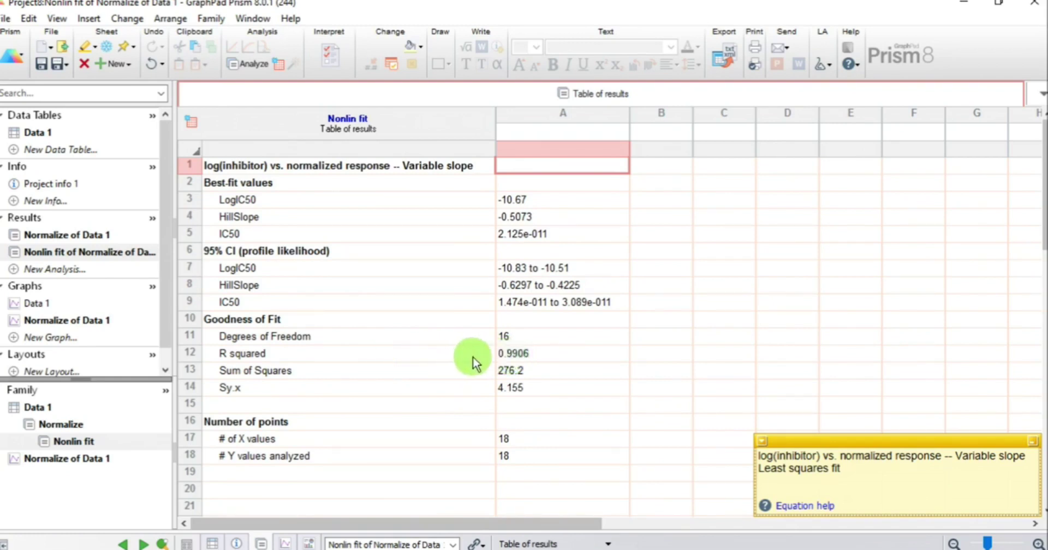
Step: Open the Normalize of Data 1 graph and set its X axis title to "log [PN6047] M"
left_click(61, 322)
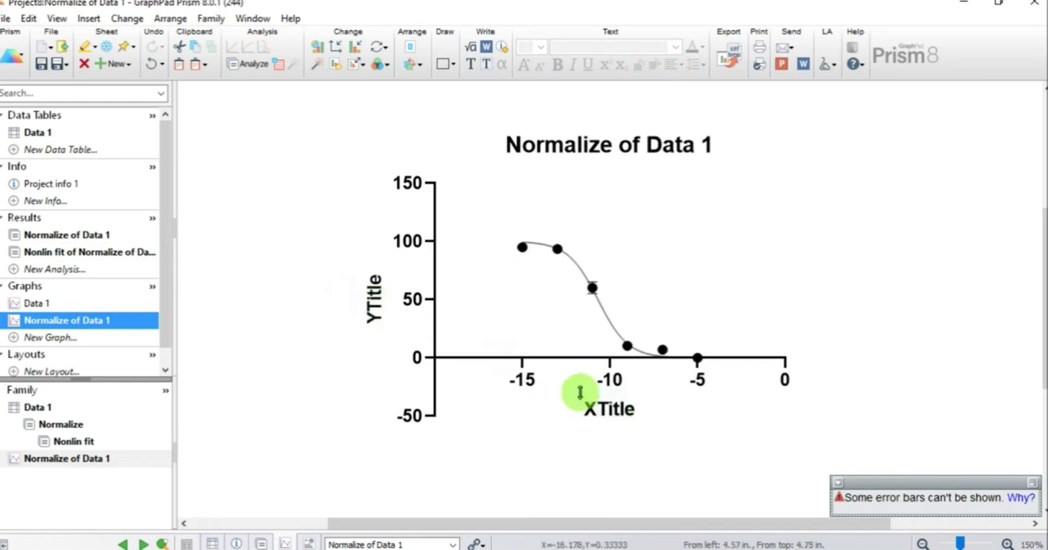
double_click(616, 410)
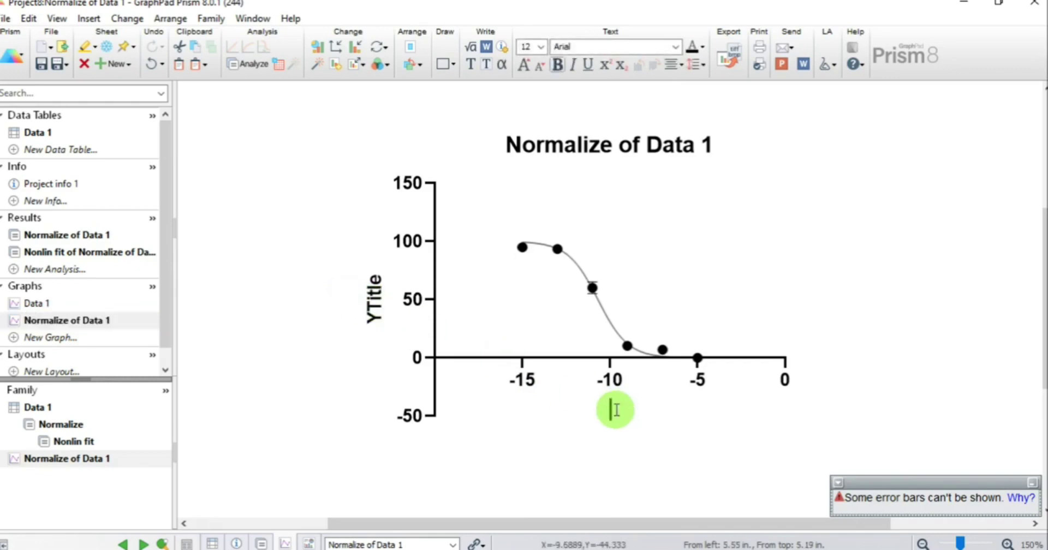
type("log")
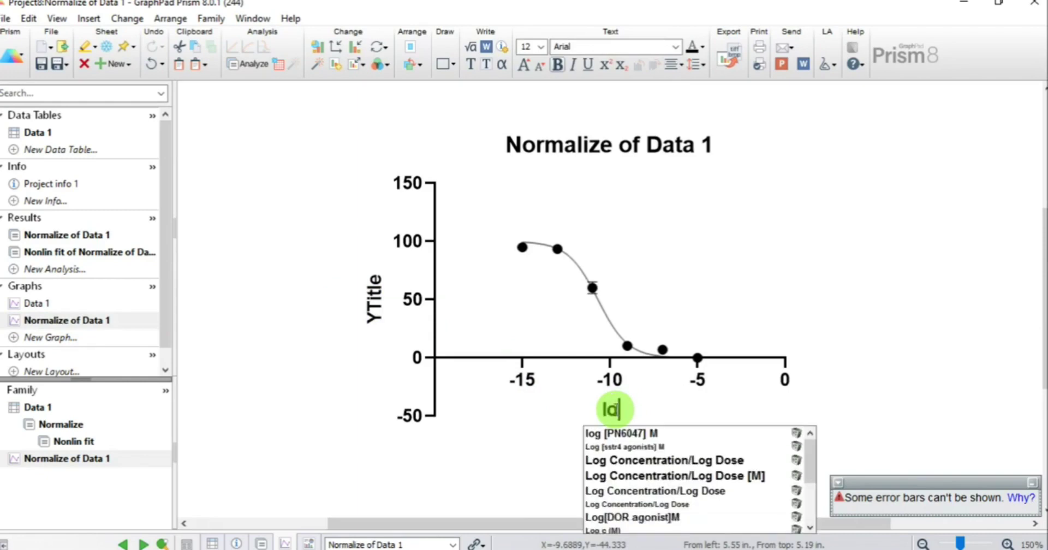
left_click(614, 432)
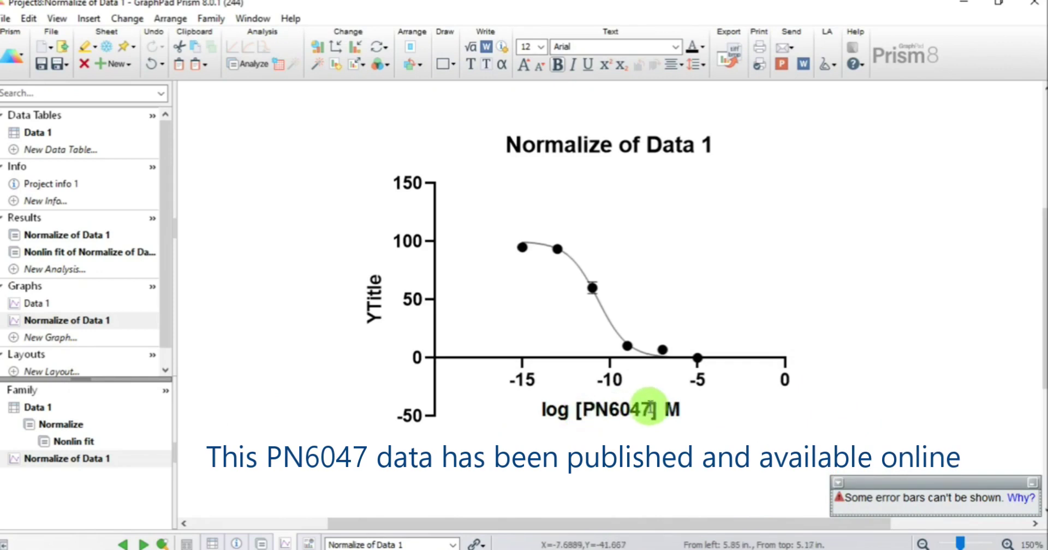
Step: Replace the graph's Y axis title with "% Response"
double_click(375, 305)
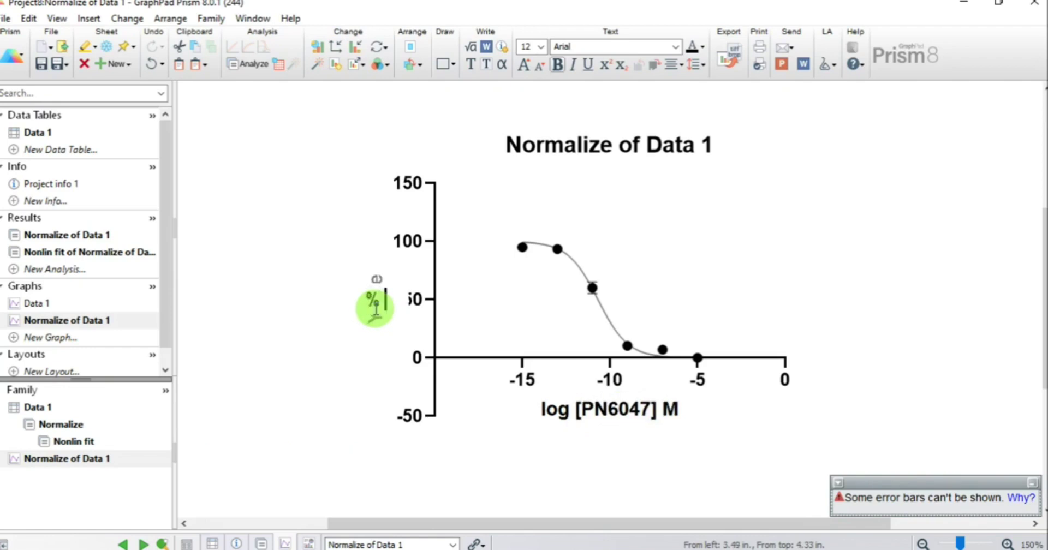
type("%")
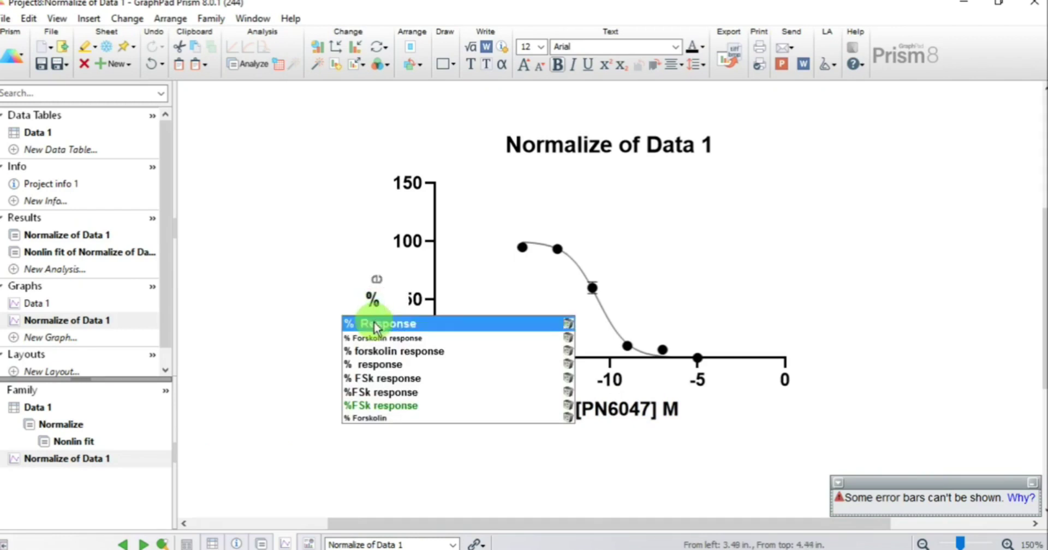
left_click(375, 325)
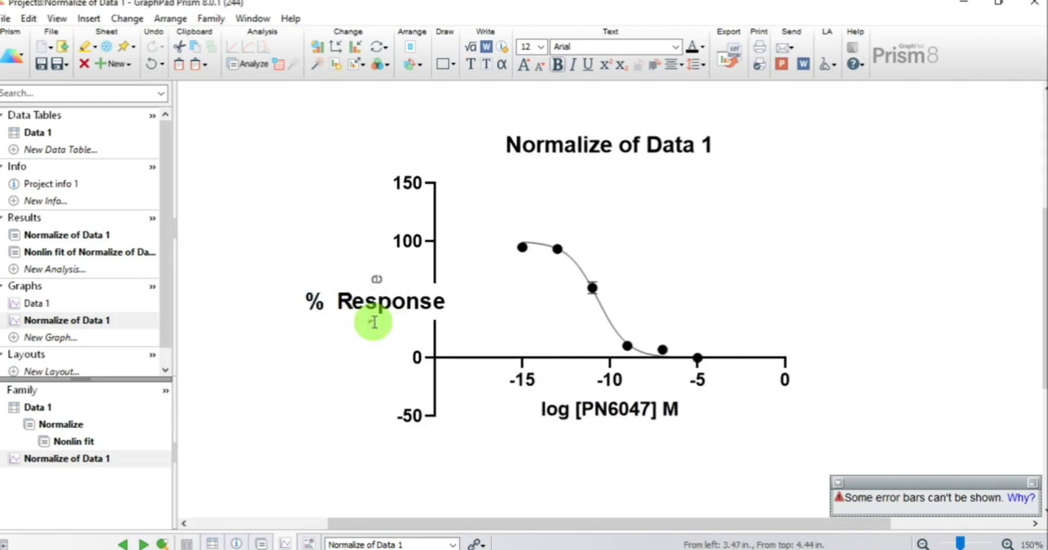
key("ctrl+a")
left_click(510, 392)
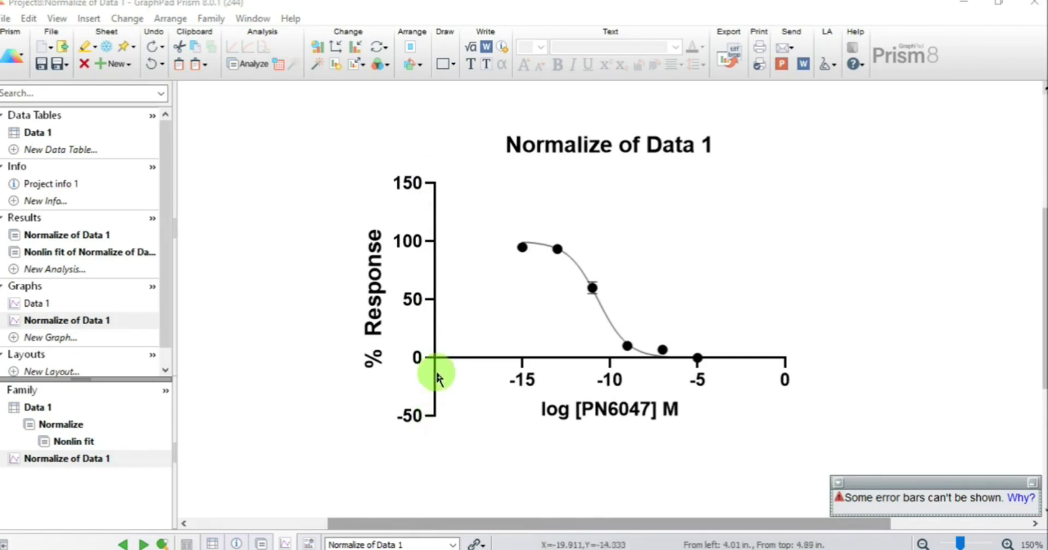
Step: Turn off the automatic range and interval for the left Y axis and set its minimum to 0
left_click(434, 333)
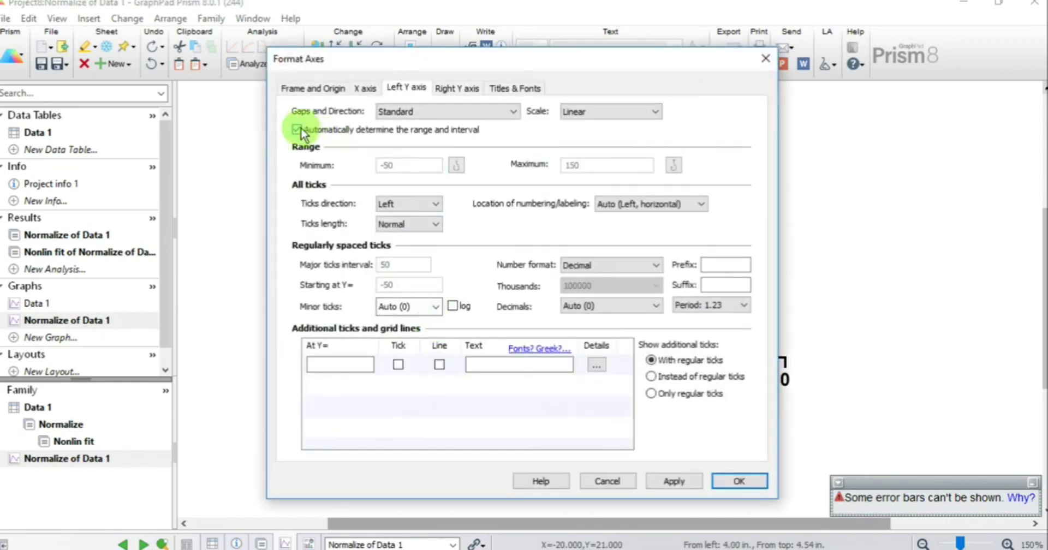
left_click(296, 130)
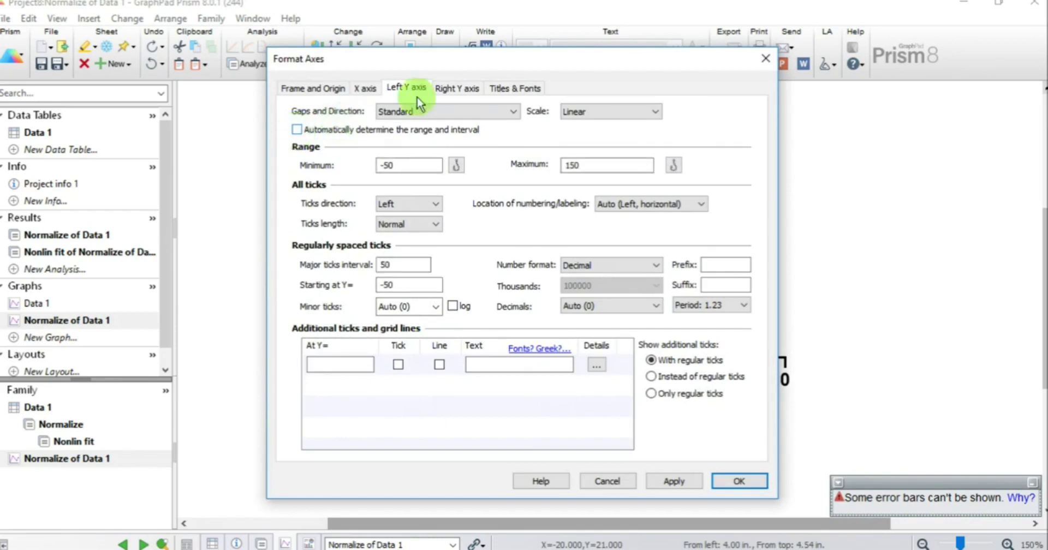
left_click_drag(471, 64, 749, 93)
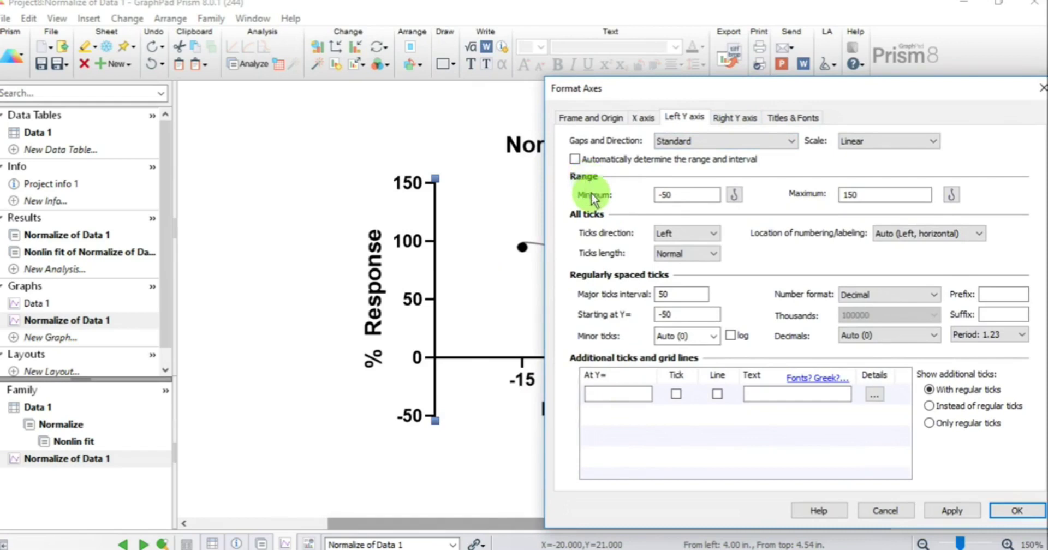
double_click(674, 196)
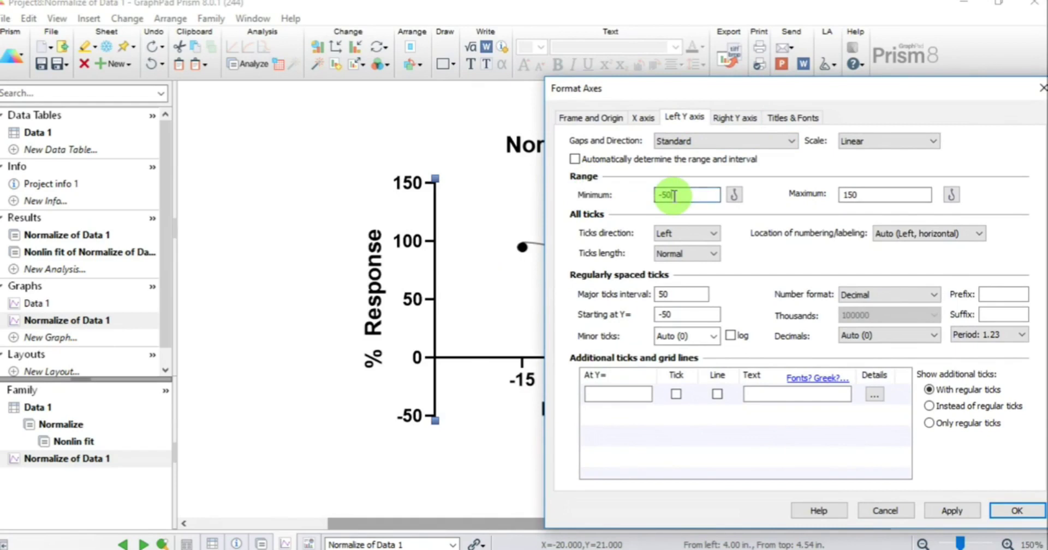
key("BackSpace")
type("0")
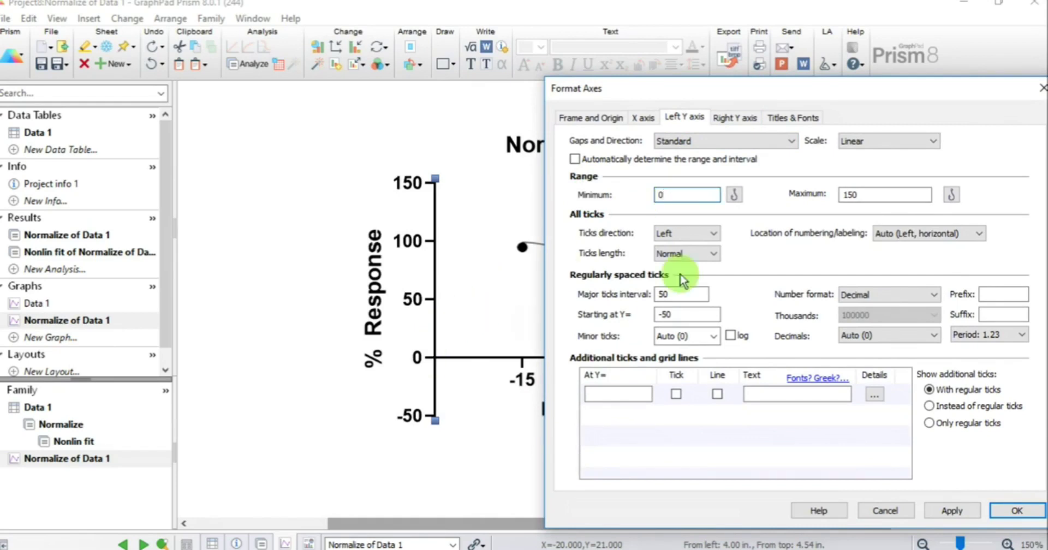
Step: Set the left Y axis maximum to 100 and its minor ticks to 0, and apply the axis format
double_click(863, 196)
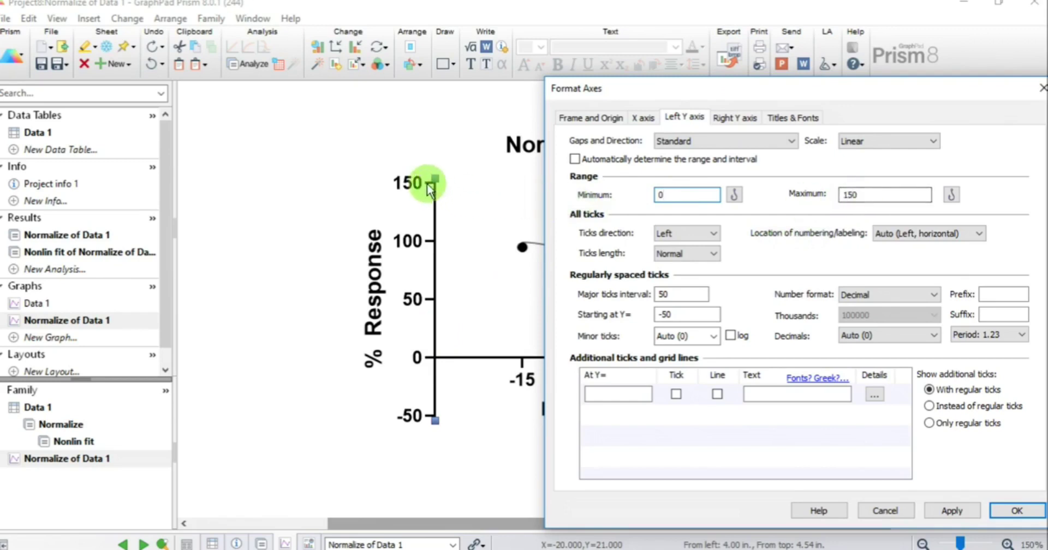
double_click(859, 195)
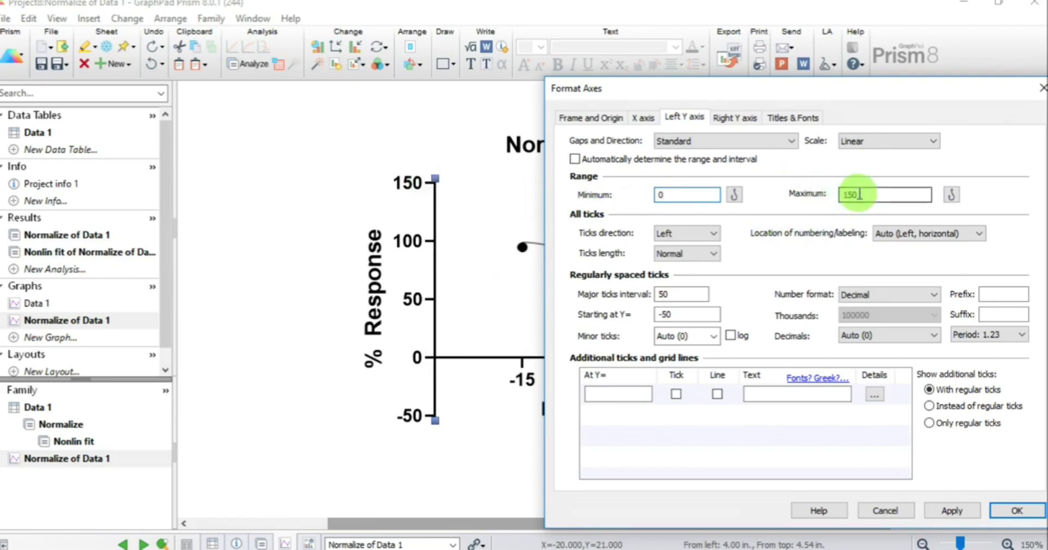
type("1")
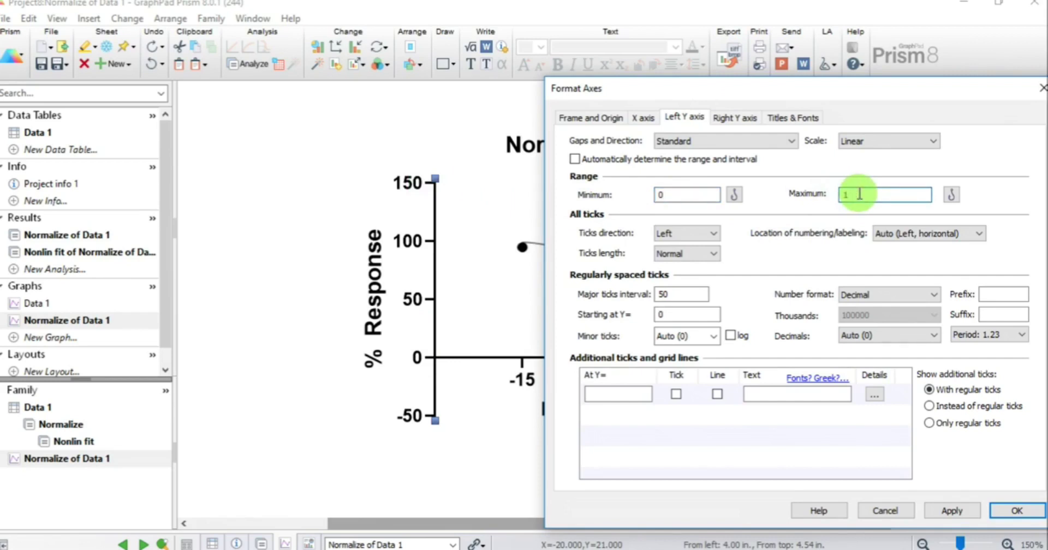
type("00")
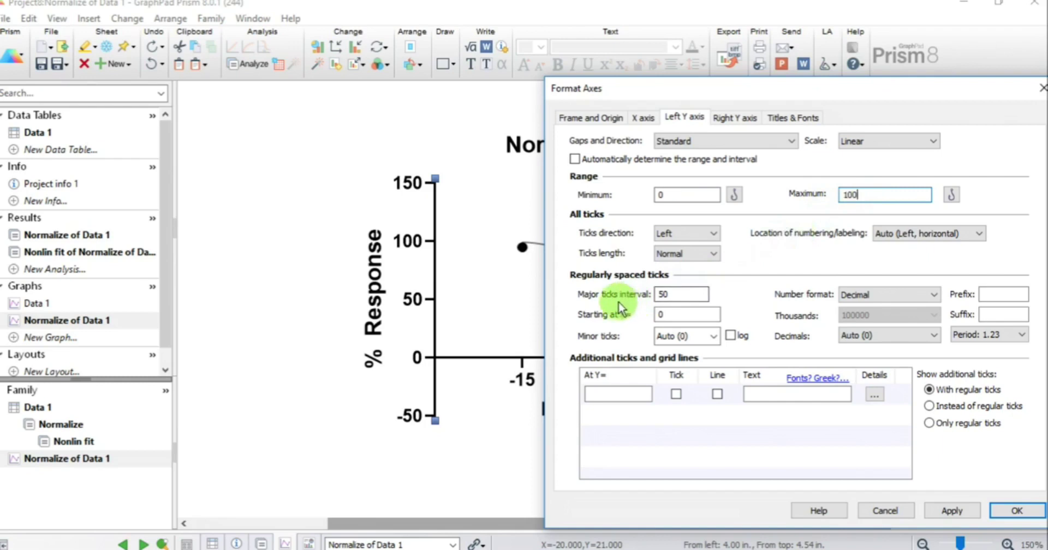
left_click(671, 295)
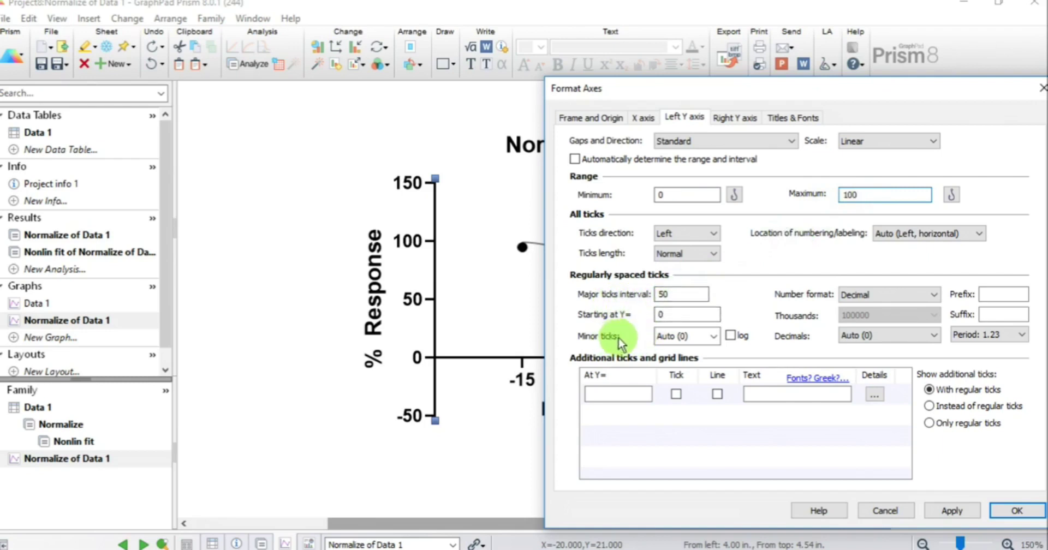
left_click(713, 336)
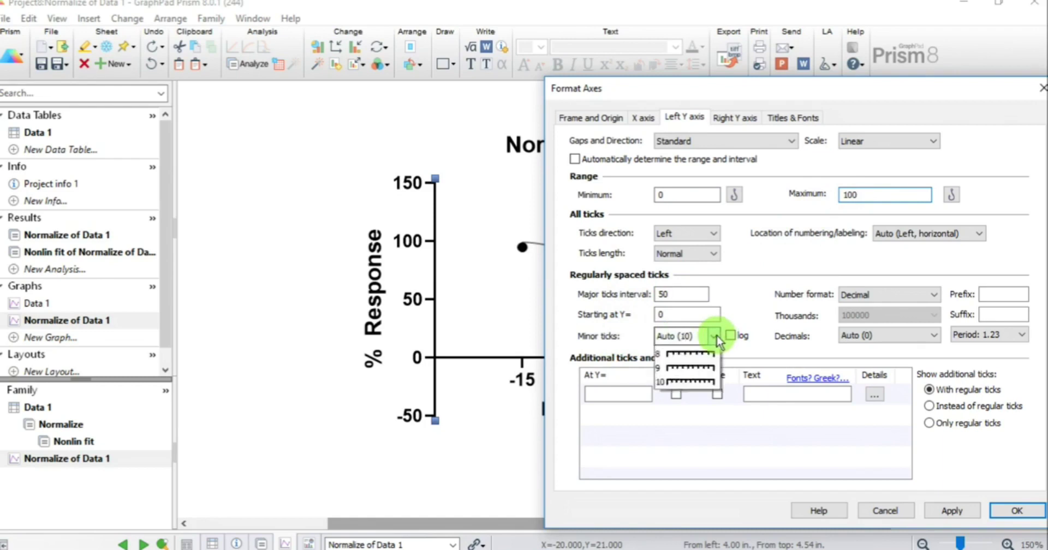
left_click(682, 367)
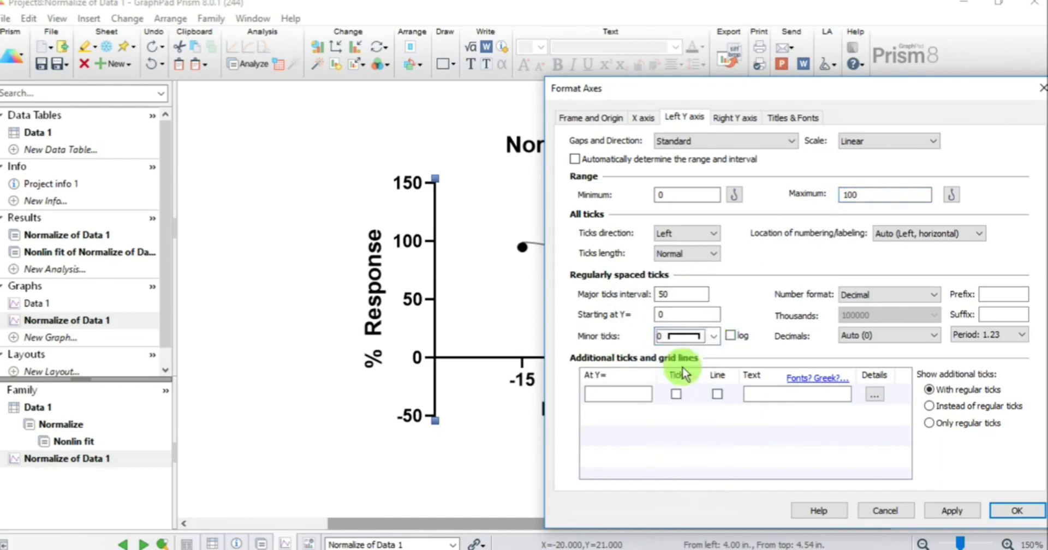
left_click(1010, 510)
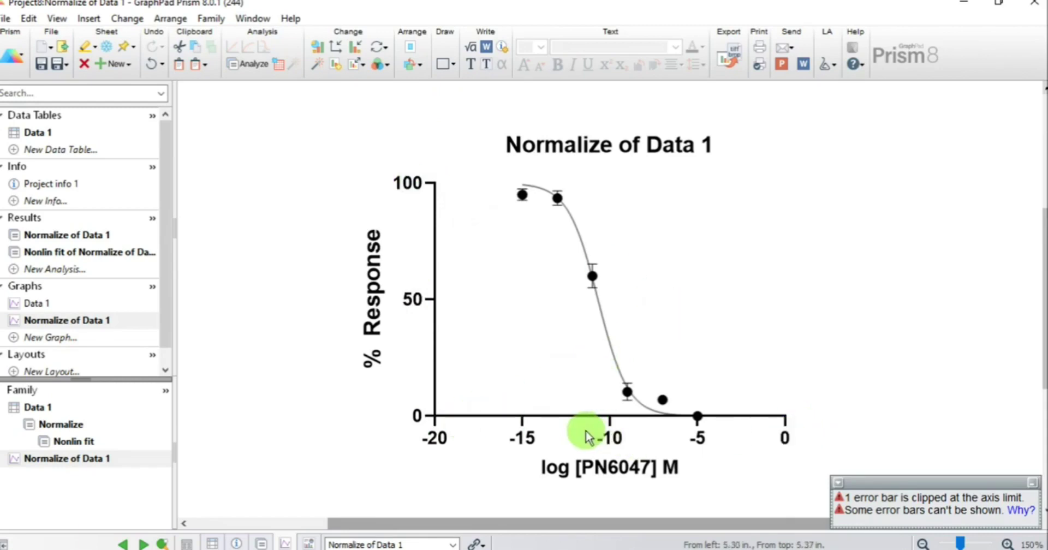
Step: Turn off the automatic range and interval for the X axis and set its range from -15.8 to -4.8
double_click(549, 417)
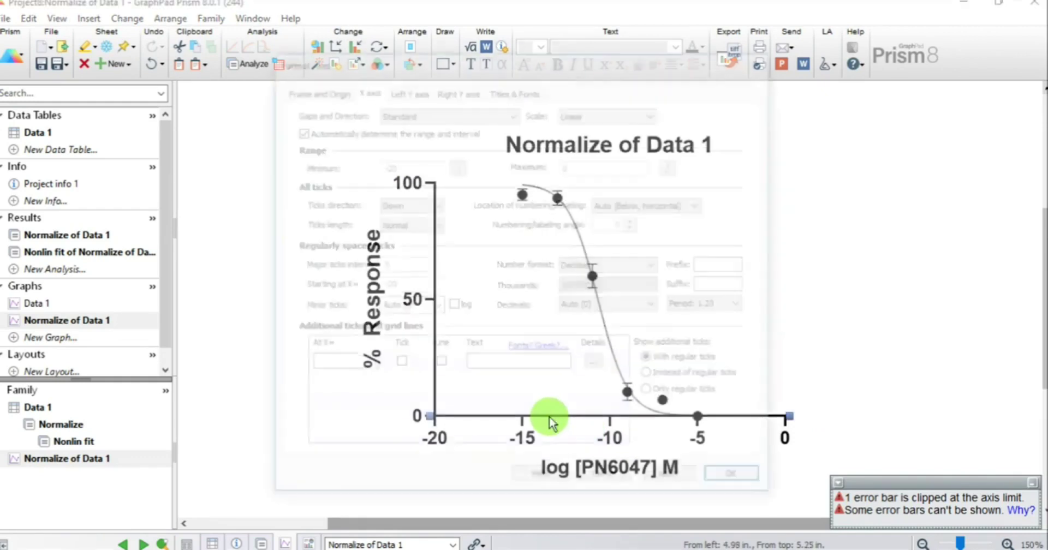
left_click(298, 131)
left_click_drag(540, 54, 748, 30)
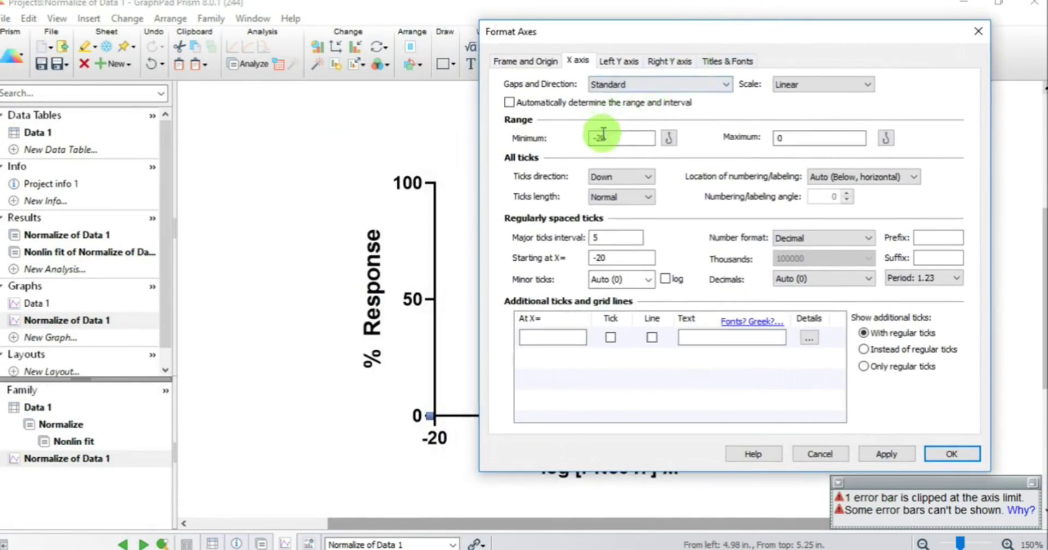
double_click(610, 139)
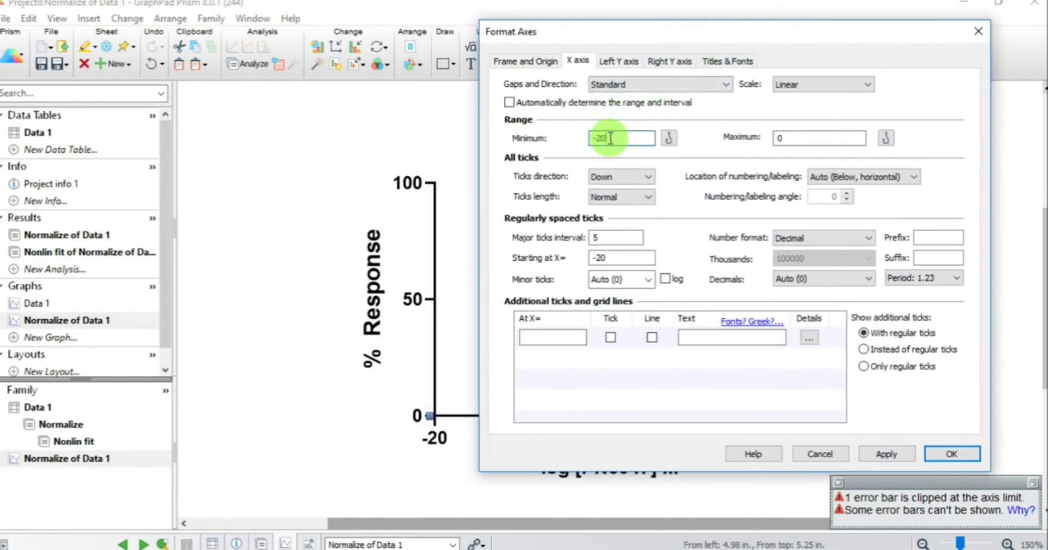
type("-15.8")
left_click(786, 136)
key("BackSpace")
type("-")
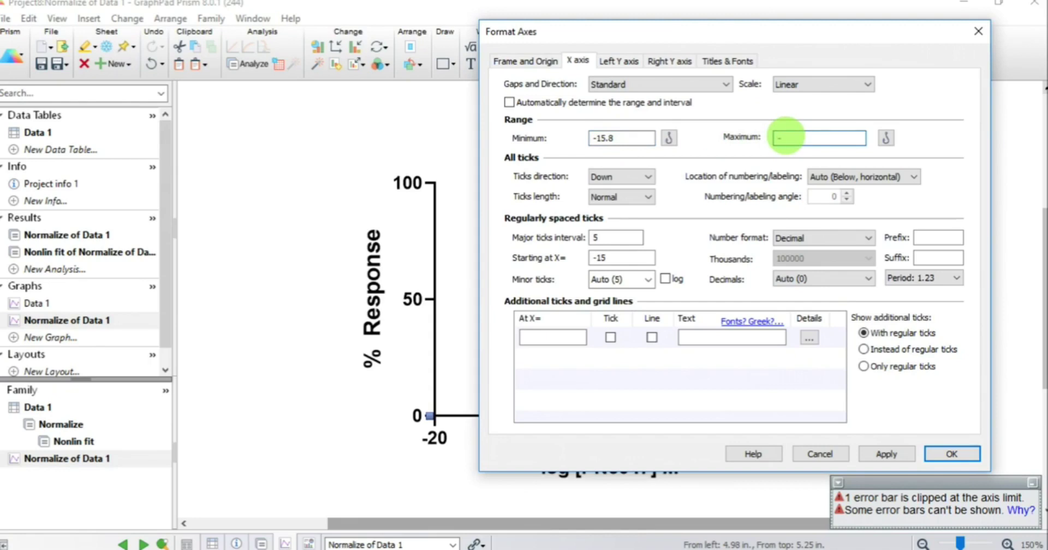
type("4.8")
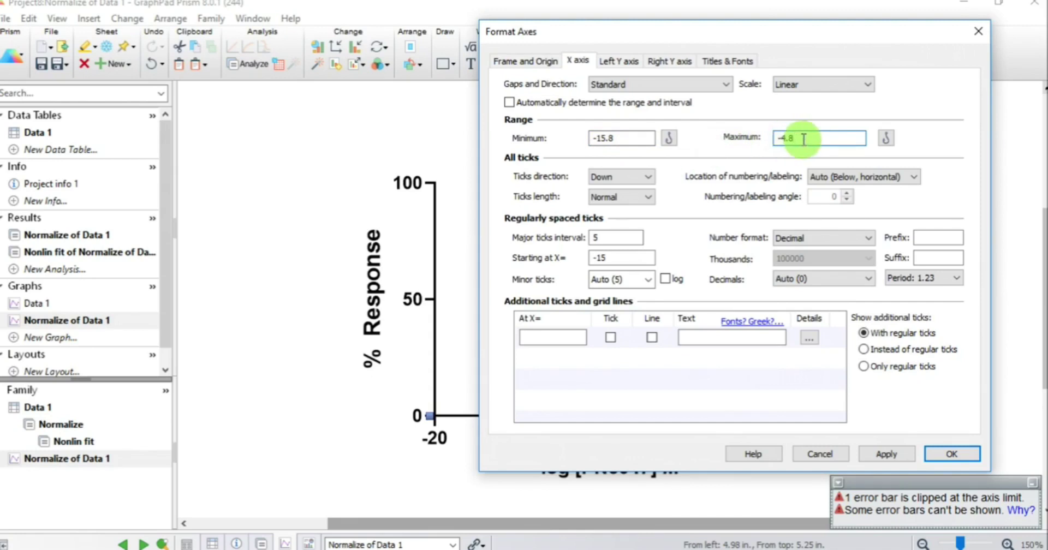
Step: Set the X axis major ticks interval to 2, starting at X = -15, and apply the axis format
left_click_drag(824, 27, 863, 27)
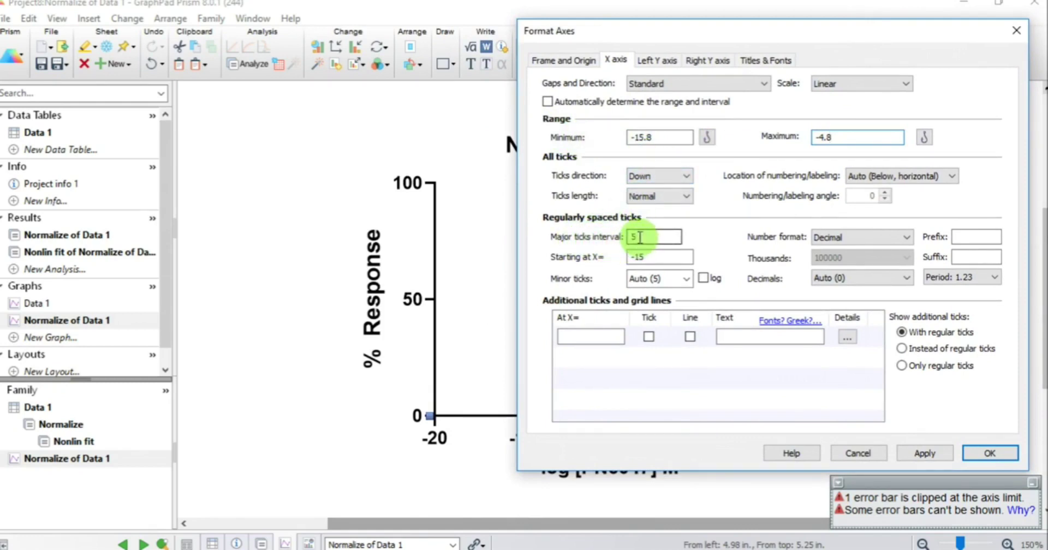
key("BackSpace")
type("2")
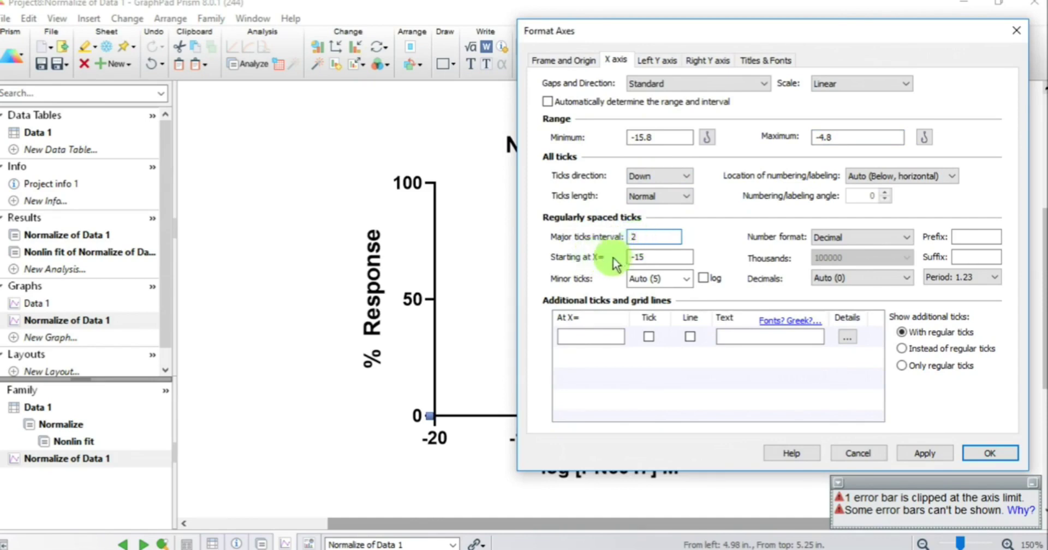
left_click(648, 260)
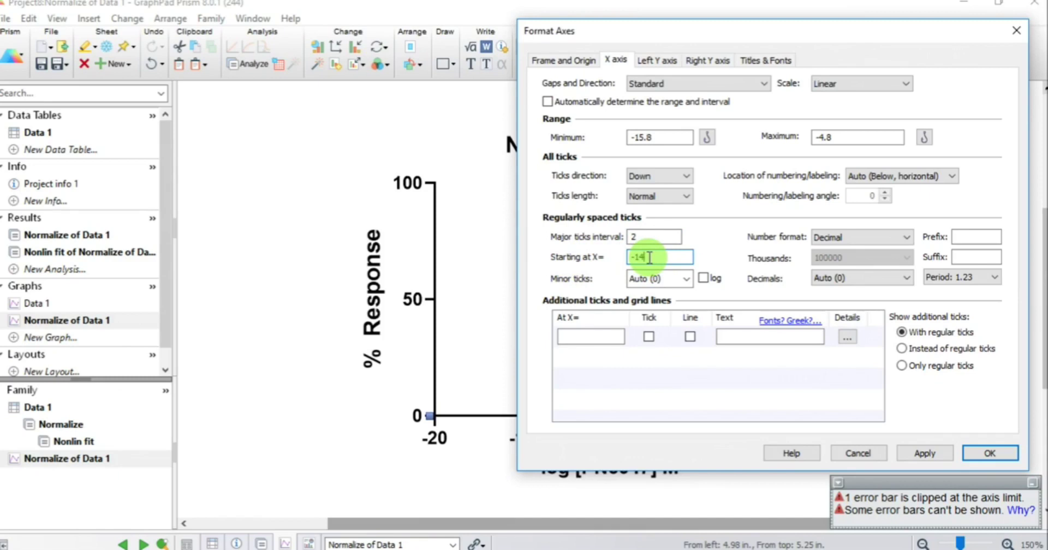
key("BackSpace")
type("5")
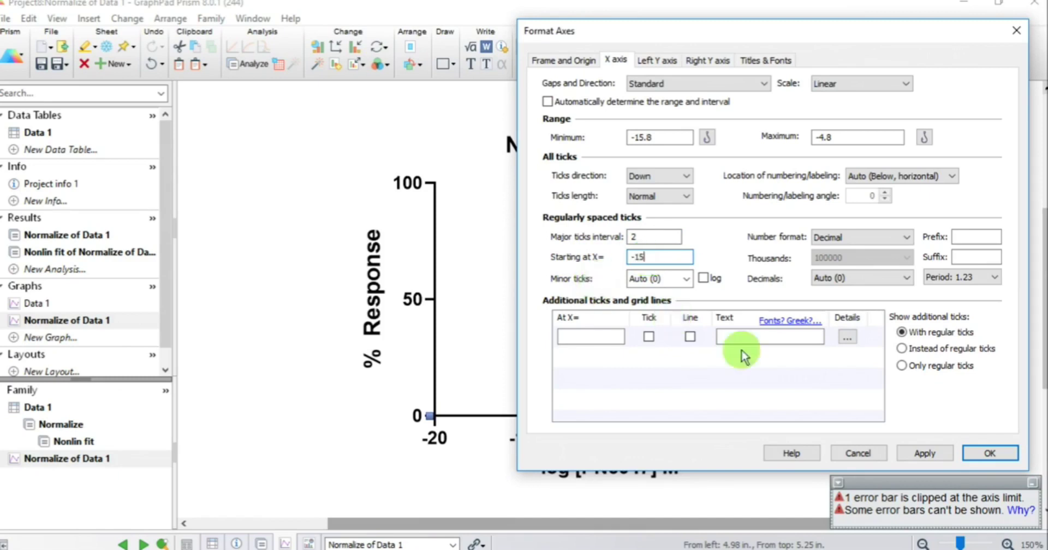
left_click(982, 453)
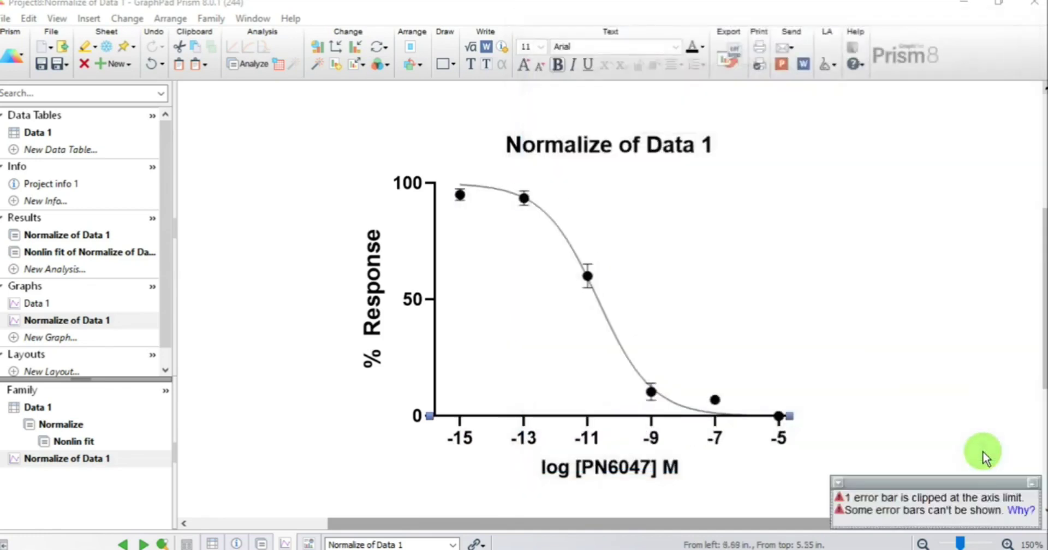
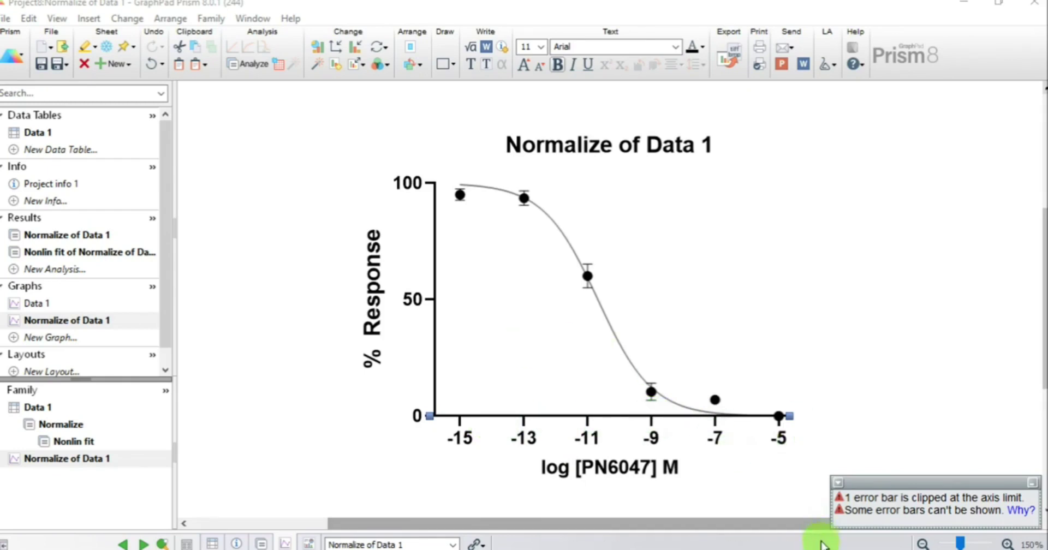
left_click(732, 505)
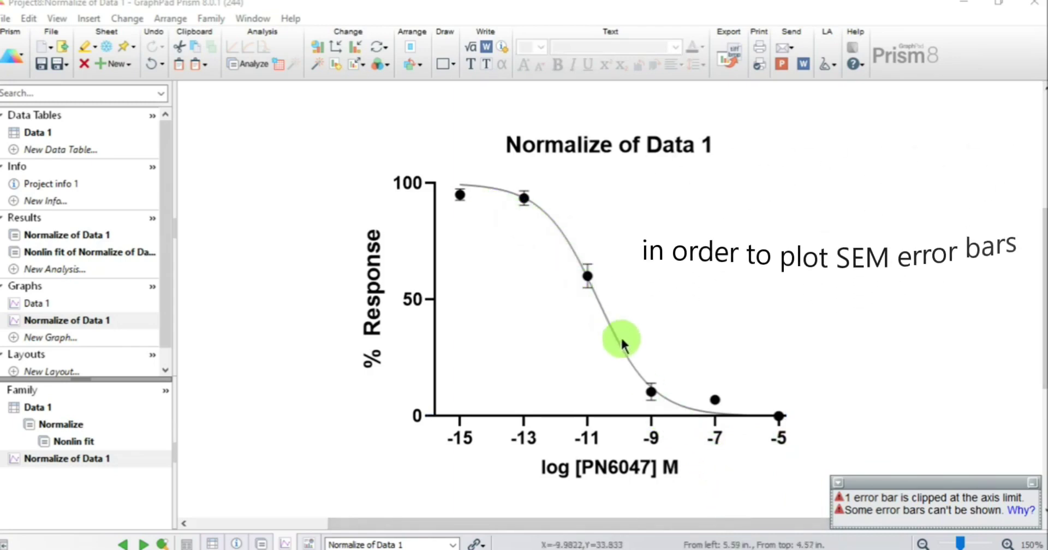
Step: Plot the graph's error bars as SEM, changing all data sets to use SEM error bars
mouse_move(652, 394)
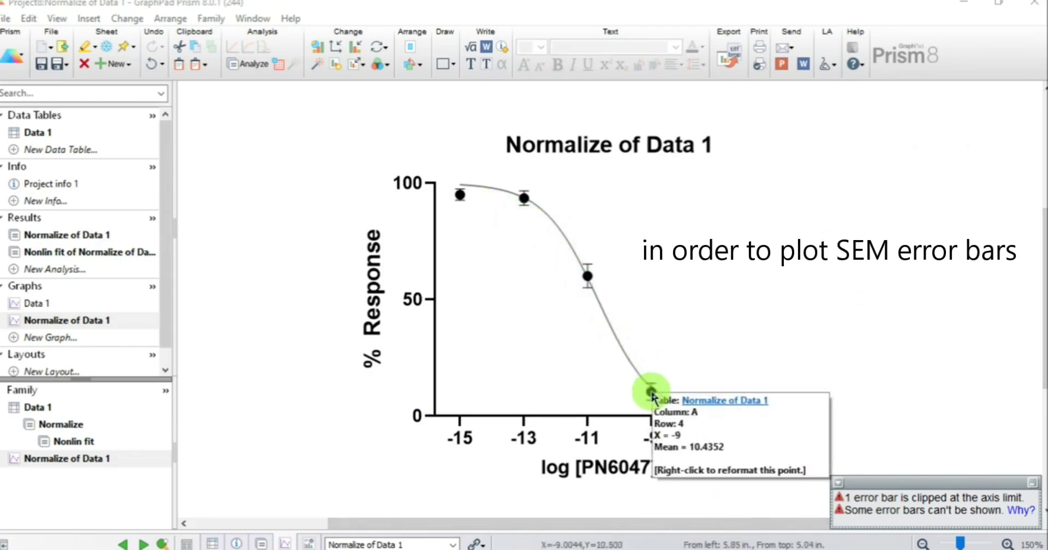
double_click(651, 393)
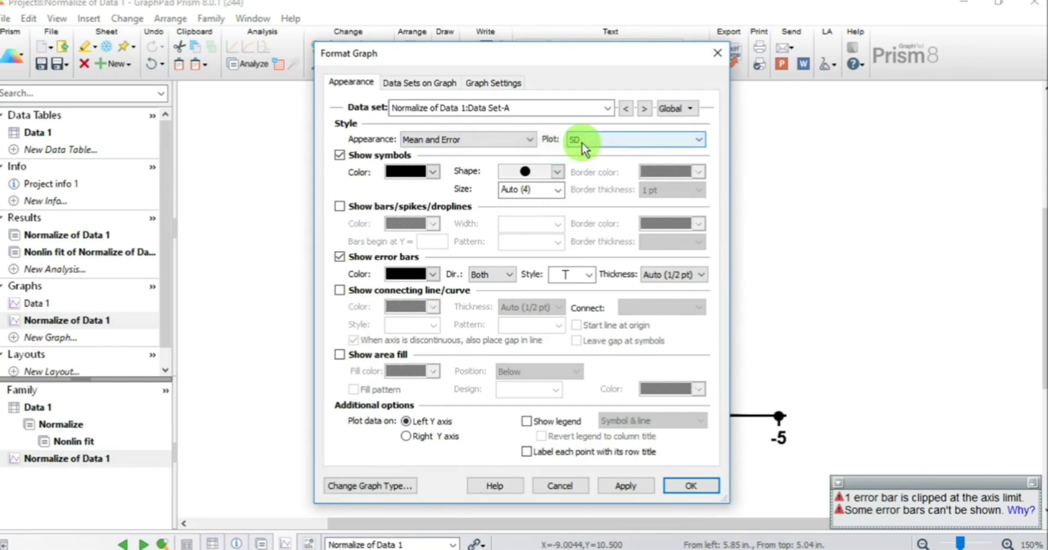
left_click(692, 145)
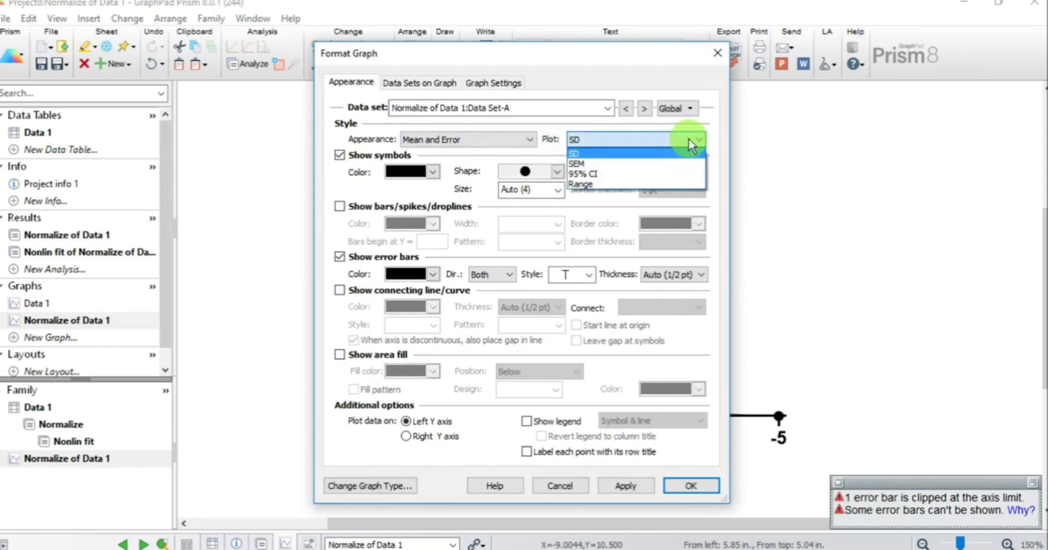
left_click(610, 165)
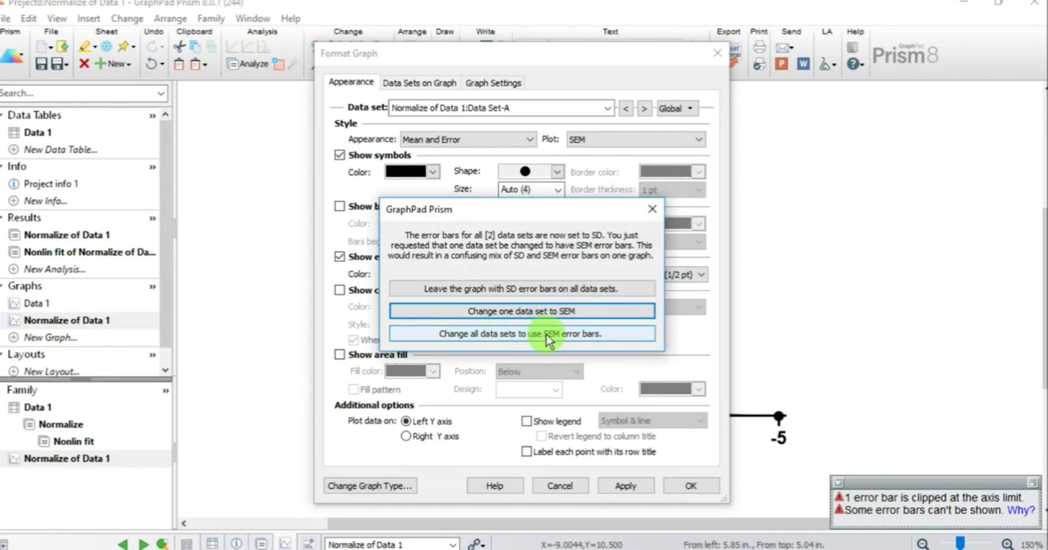
left_click(576, 335)
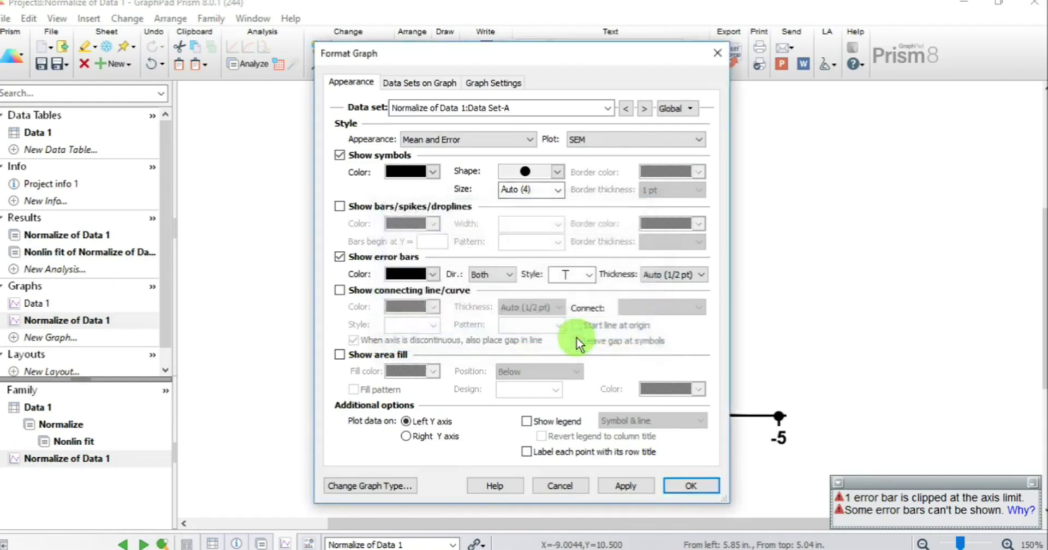
left_click(689, 486)
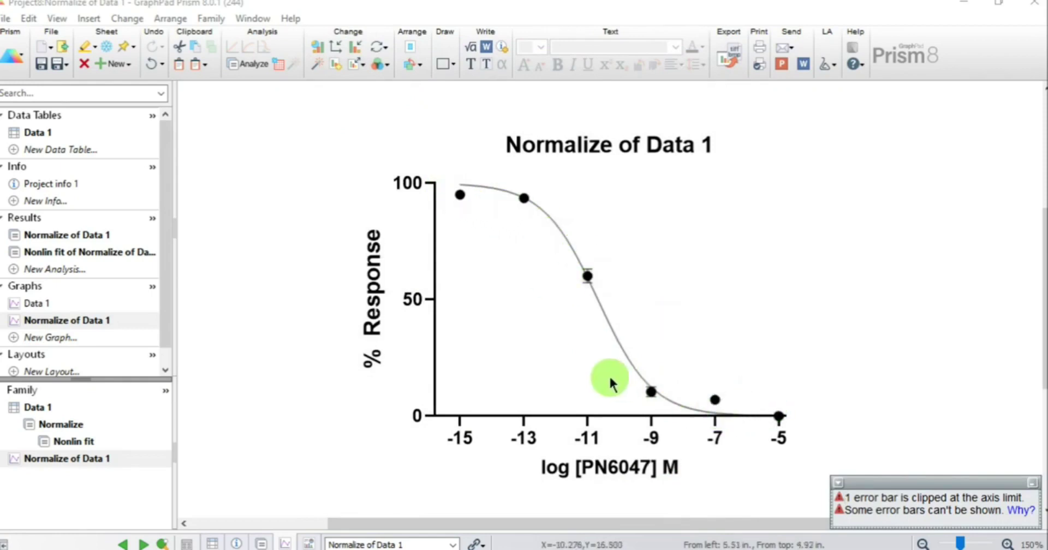
Step: Delete the graph title "Normalize of Data 1" above the curve
double_click(626, 147)
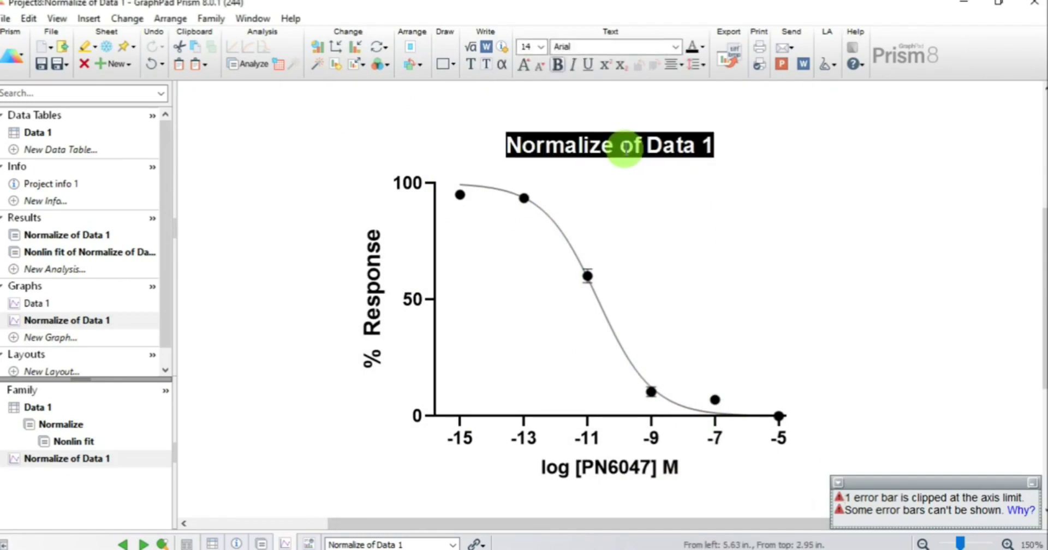
key("Delete")
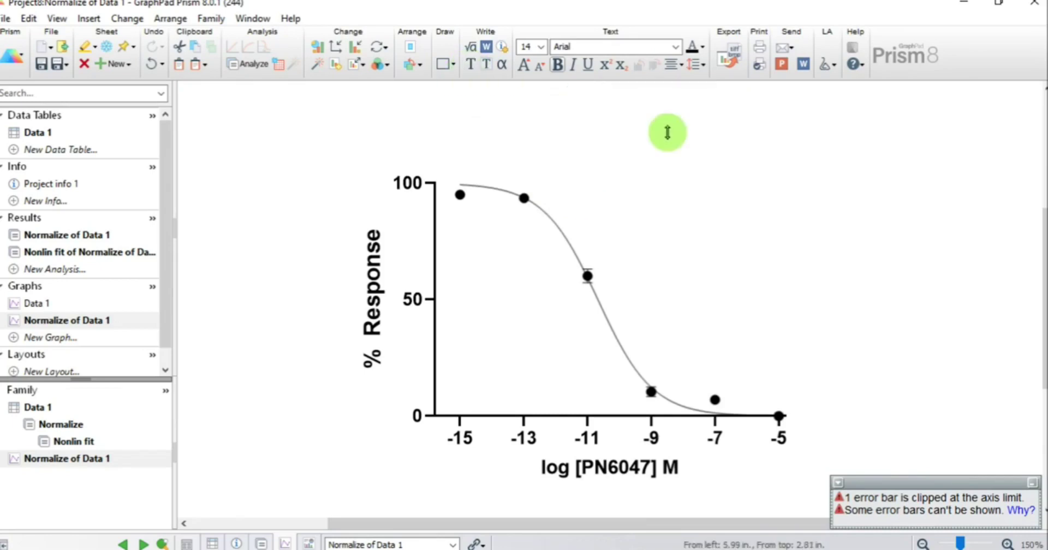
Step: Insert the IC50 best-fit value of Data Set-A from the nonlinear fit as a linked analysis constant on the graph
right_click(617, 200)
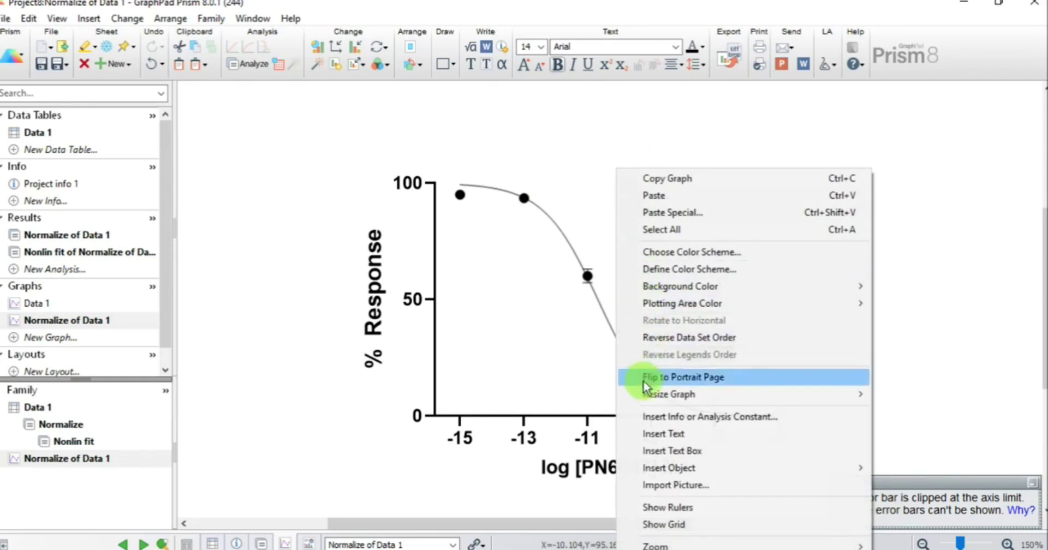
left_click(640, 417)
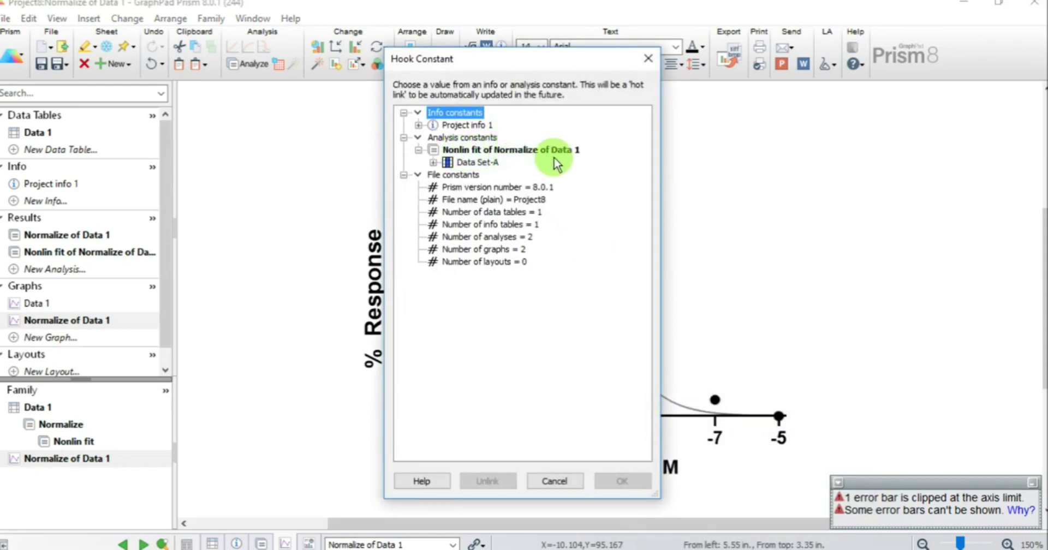
double_click(466, 162)
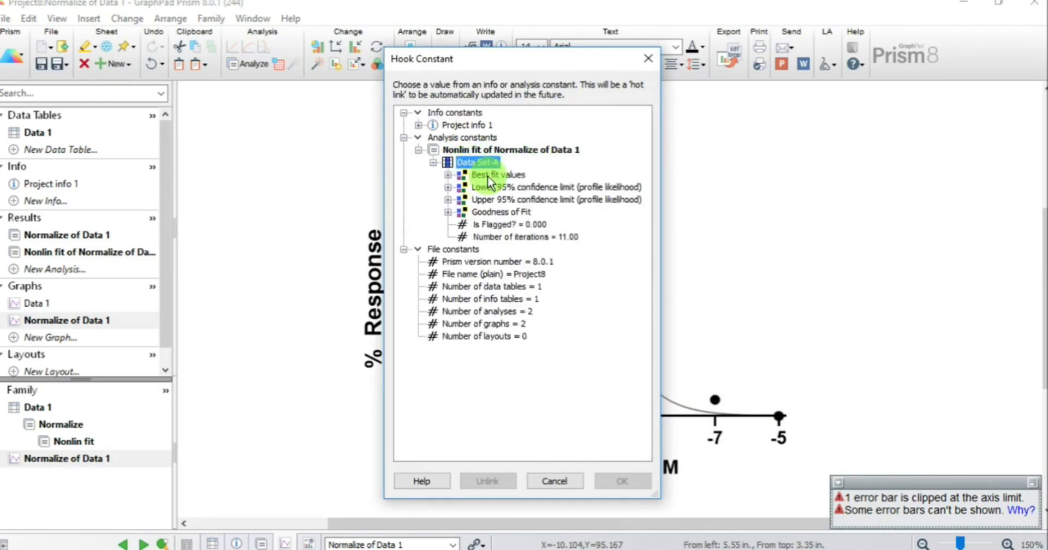
double_click(487, 176)
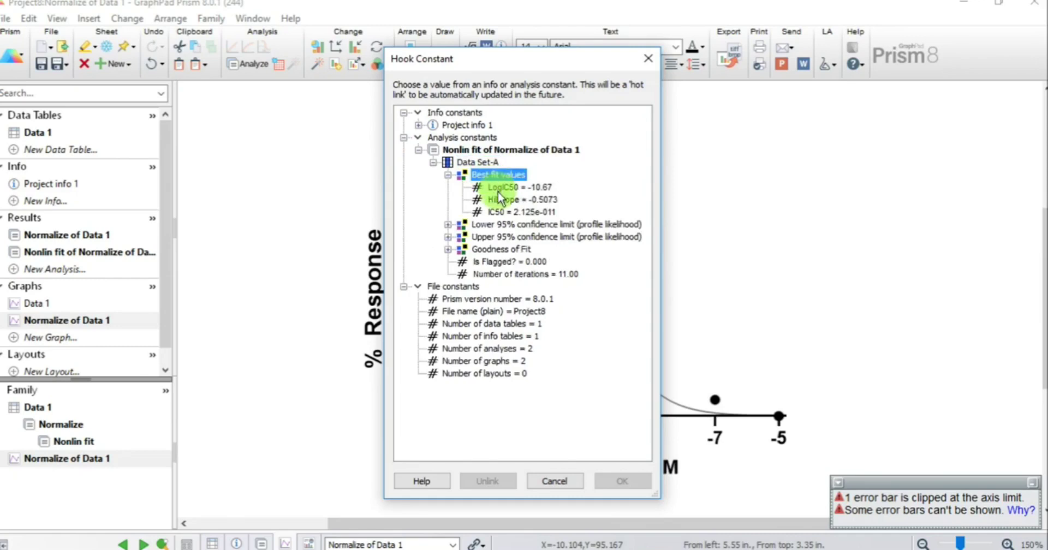
double_click(516, 212)
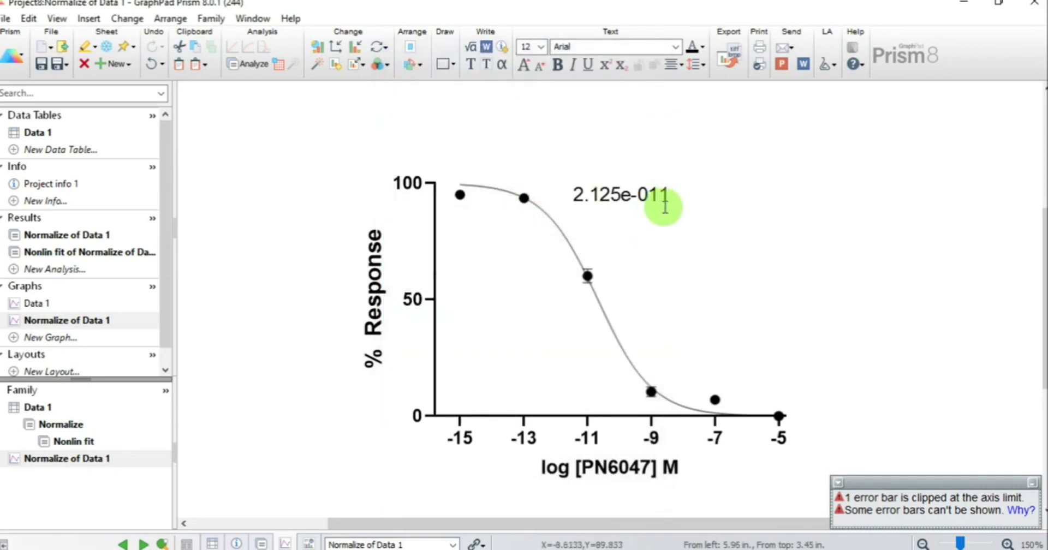
left_click(574, 194)
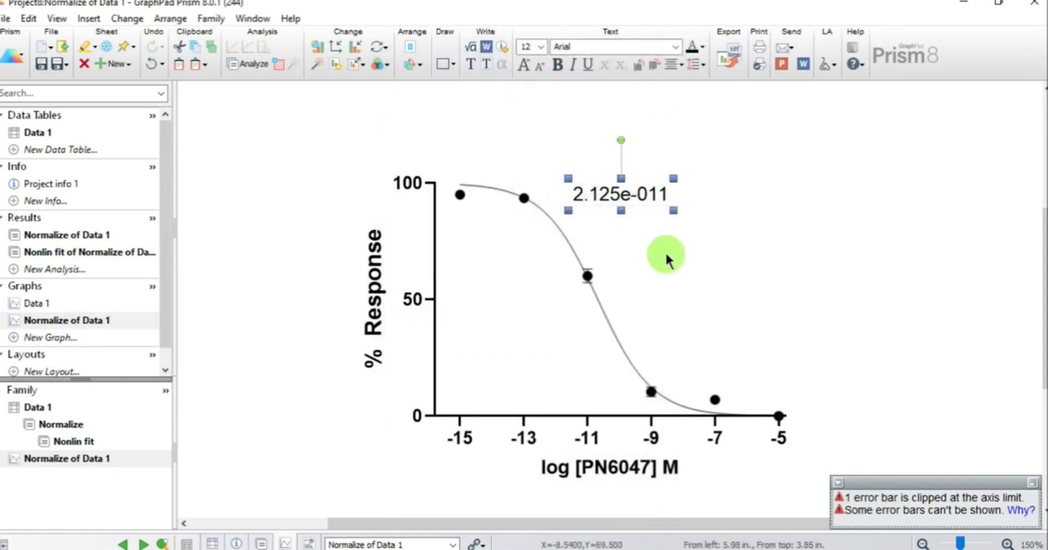
left_click(637, 251)
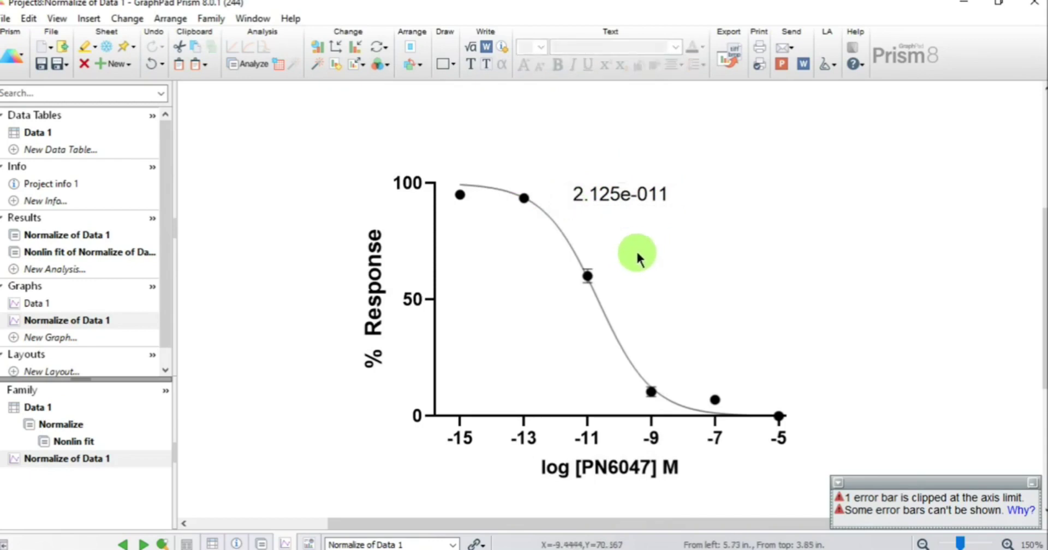
Step: Move the 2.125e-011 value to the right above the curve, making room for a label in front of it
left_click(574, 195)
key("Right")
key("Right")
key("Right")
key("Right")
key("Right")
key("Right")
key("Right")
key("Right")
key("Right")
key("Right")
key("Right")
key("Right")
key("Right")
key("Right")
key("Right")
key("Right")
key("Right")
key("Right")
key("Right")
key("Right")
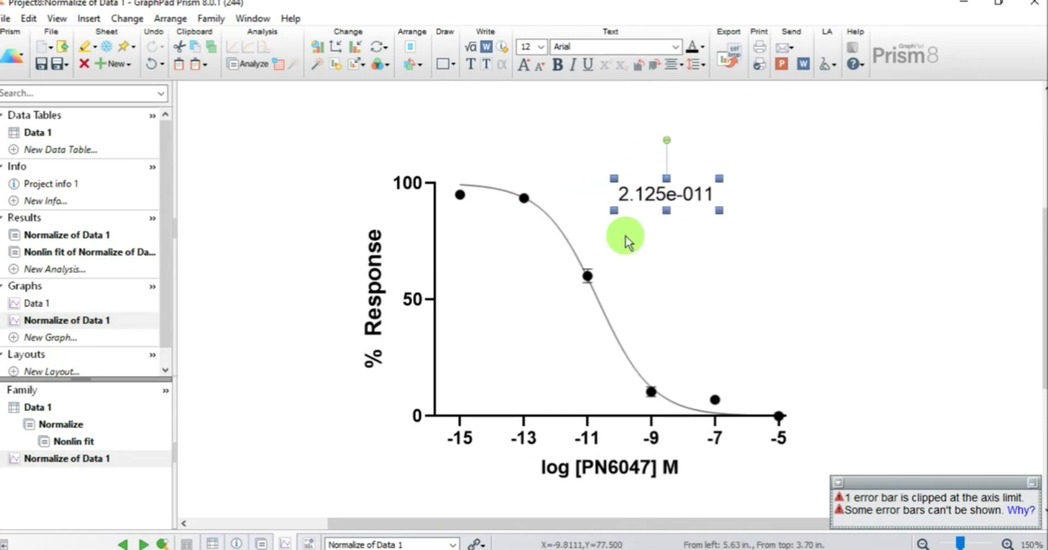
left_click(590, 157)
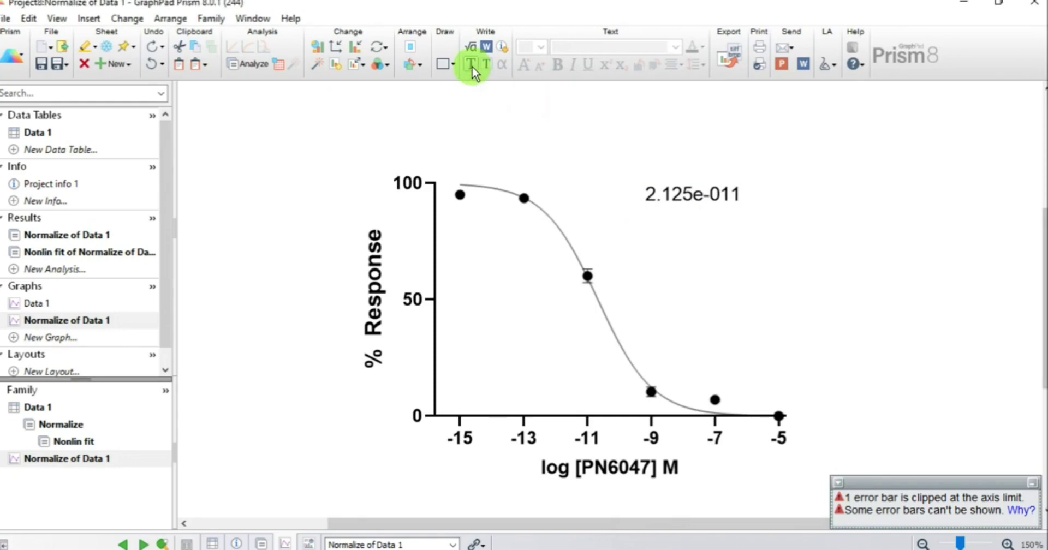
Step: Add a text label "EC50 =" on the graph in front of the 2.125e-011 value
left_click(570, 192)
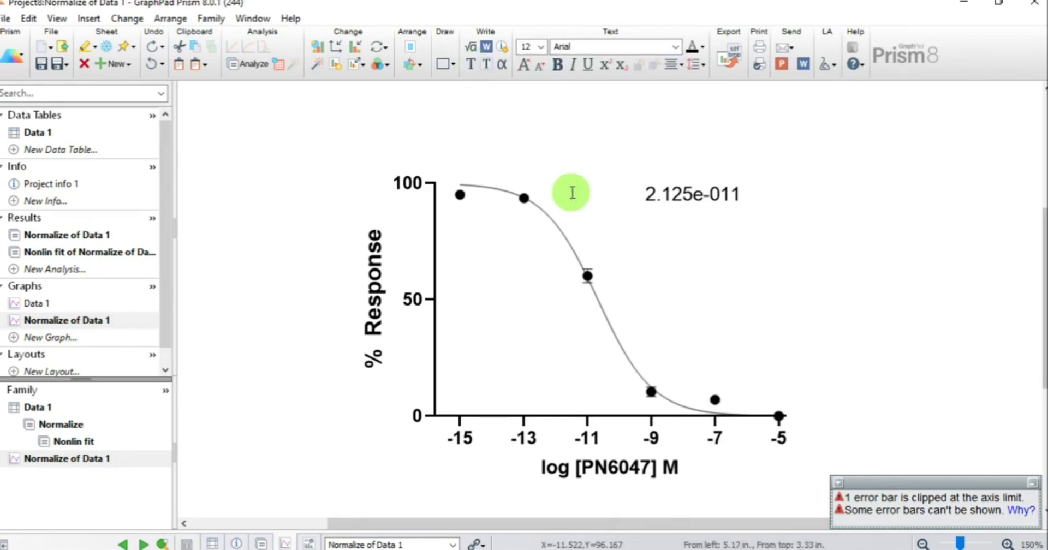
type("EC50")
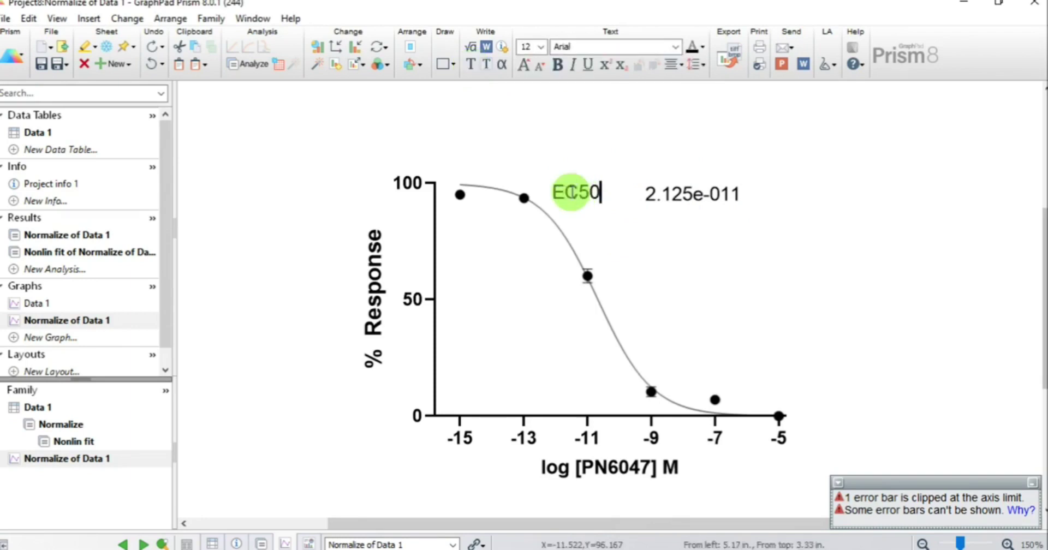
type(" =")
left_click(544, 193)
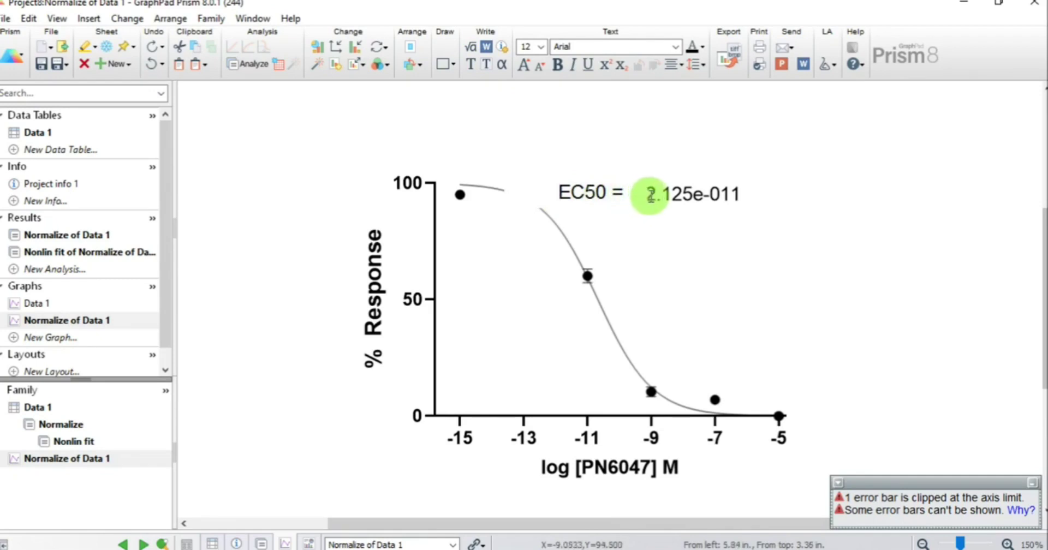
Step: Shift the 2.125e-011 value slightly further right, away from the "EC50 =" label
left_click(650, 197)
key("Right")
key("Right")
key("Right")
key("Right")
key("Right")
key("Right")
key("Right")
key("Right")
key("Right")
key("Right")
key("Right")
key("Right")
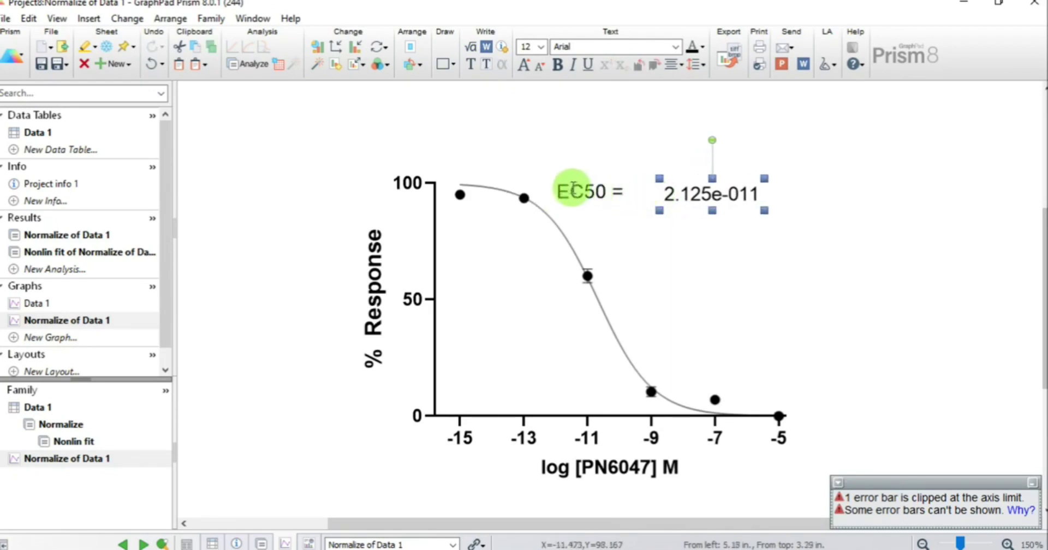
Step: Nudge the "EC50 =" label right and down to line it up with the value beside it
left_click(562, 191)
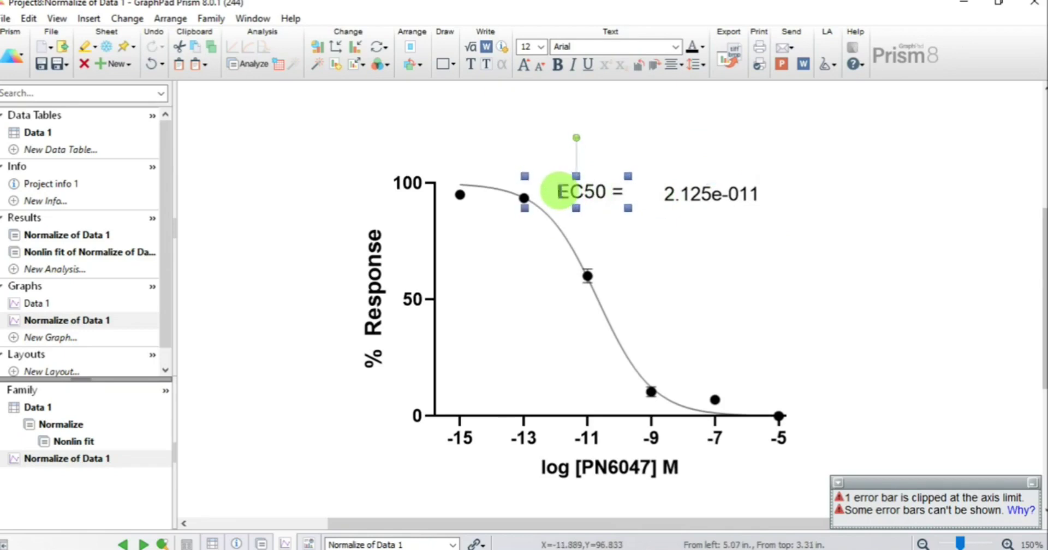
key("Right")
key("Right")
key("Right")
key("Right")
key("Right")
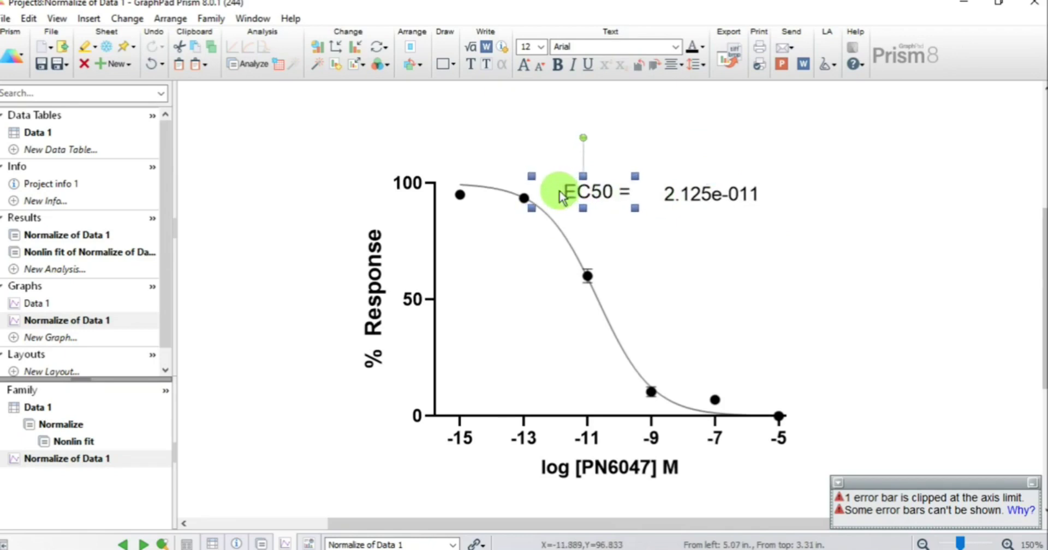
key("Down")
key("Down")
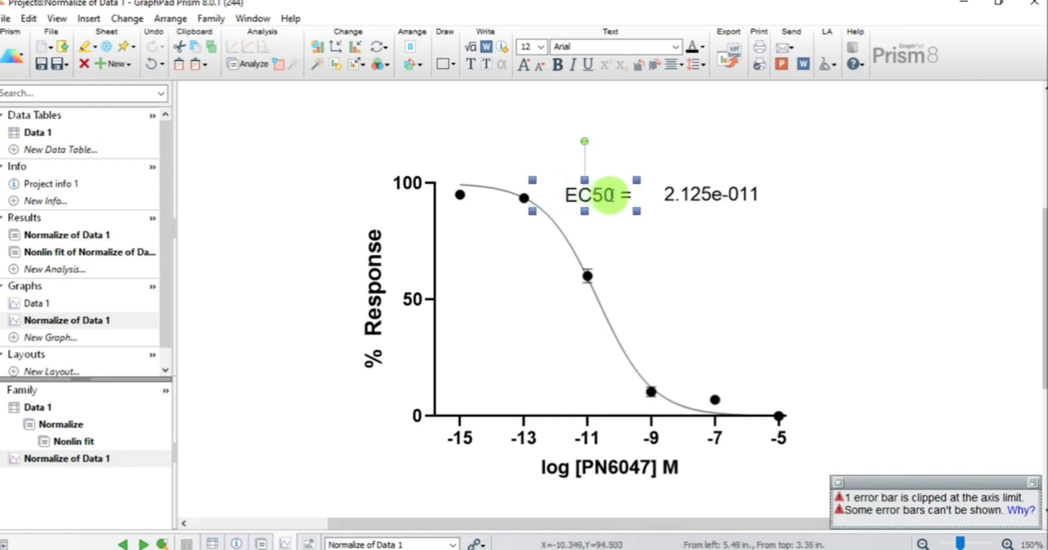
Step: Format the "50" in the "EC50 =" label as subscript
double_click(611, 194)
left_click(611, 194)
left_click_drag(593, 195, 611, 195)
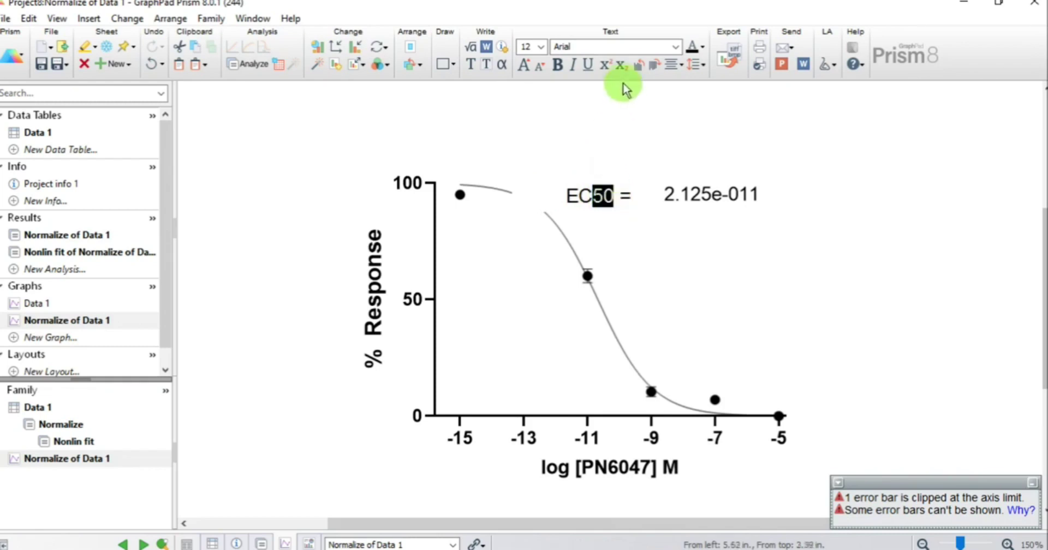
left_click(619, 66)
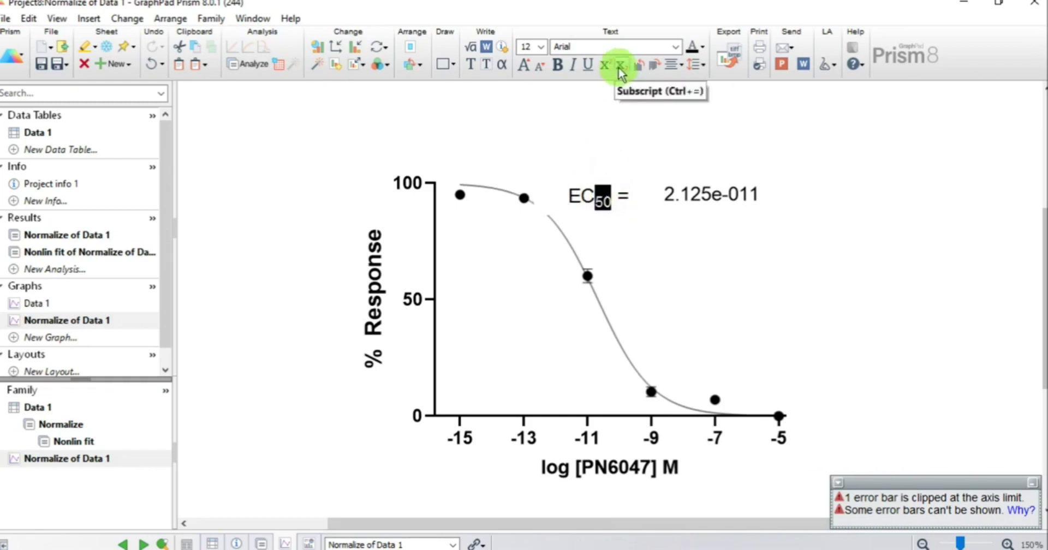
left_click(672, 225)
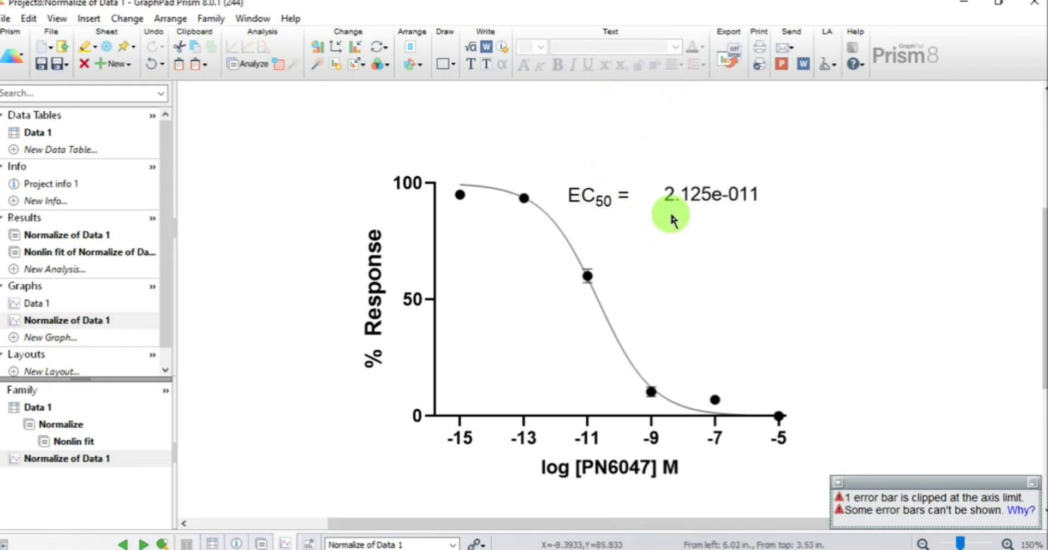
Step: Rewrite the value's exponent notation so the text reads "2.125 X 10-11"
left_click(741, 199)
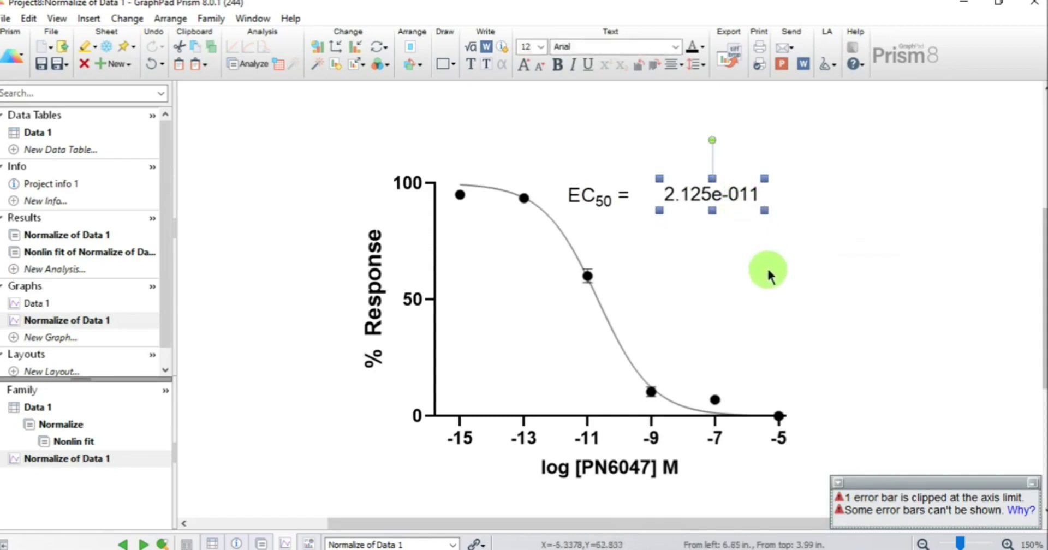
double_click(722, 196)
left_click(723, 196)
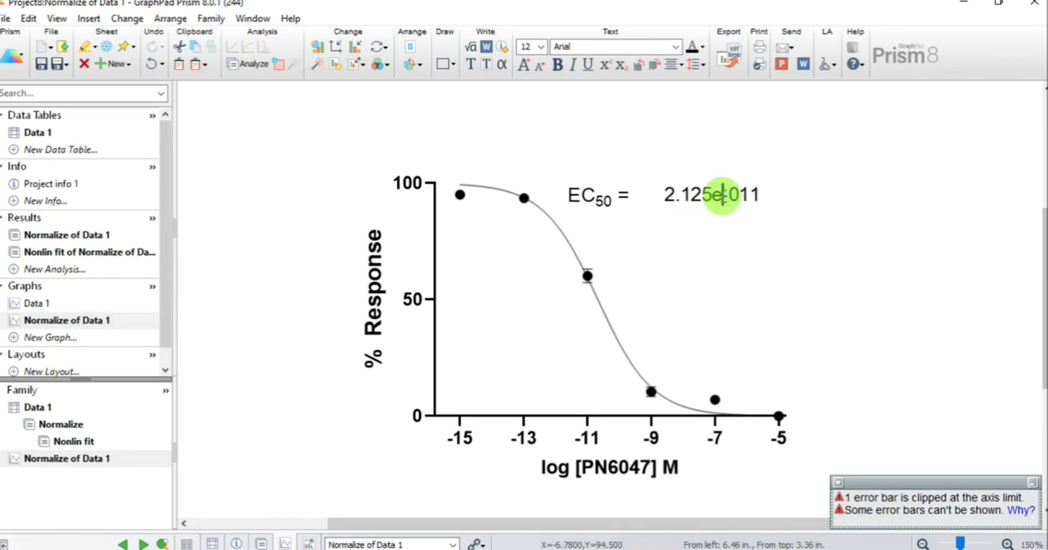
key("BackSpace")
key("BackSpace")
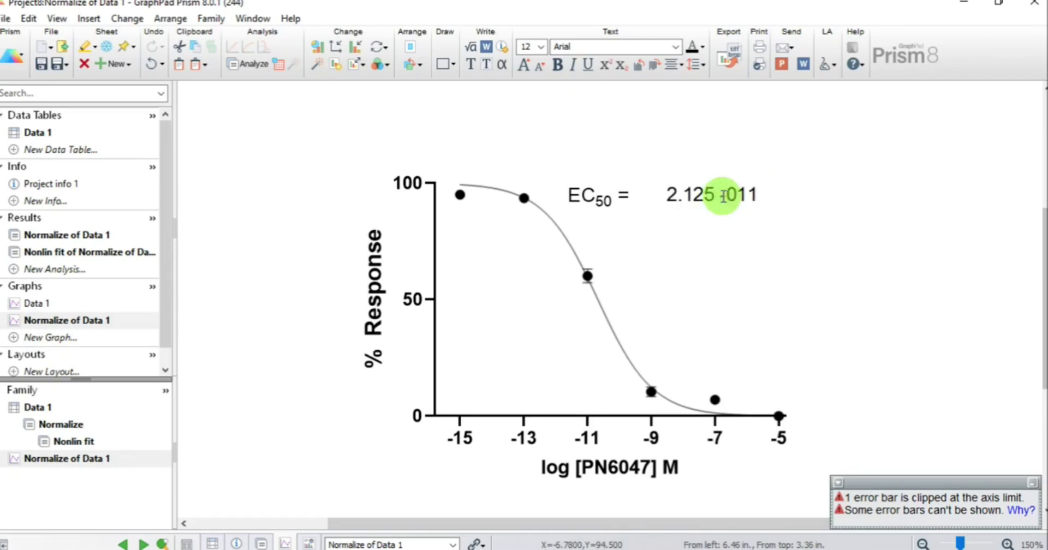
type("X 1")
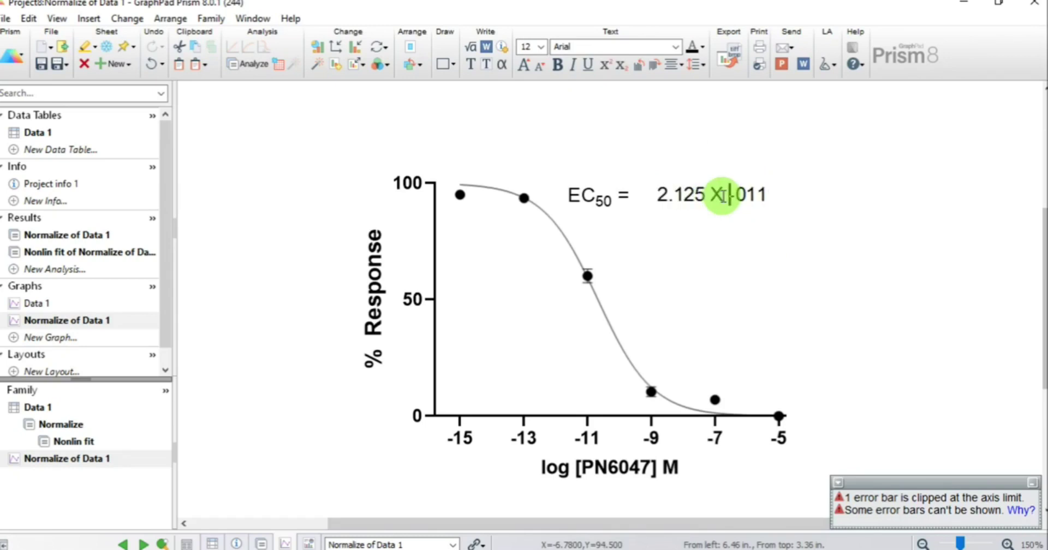
type("0")
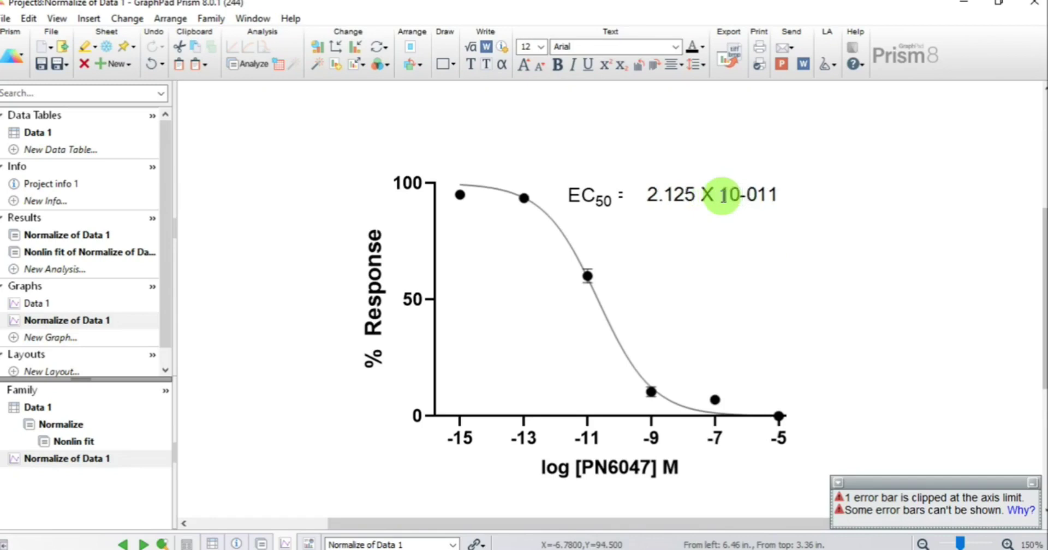
type(" -")
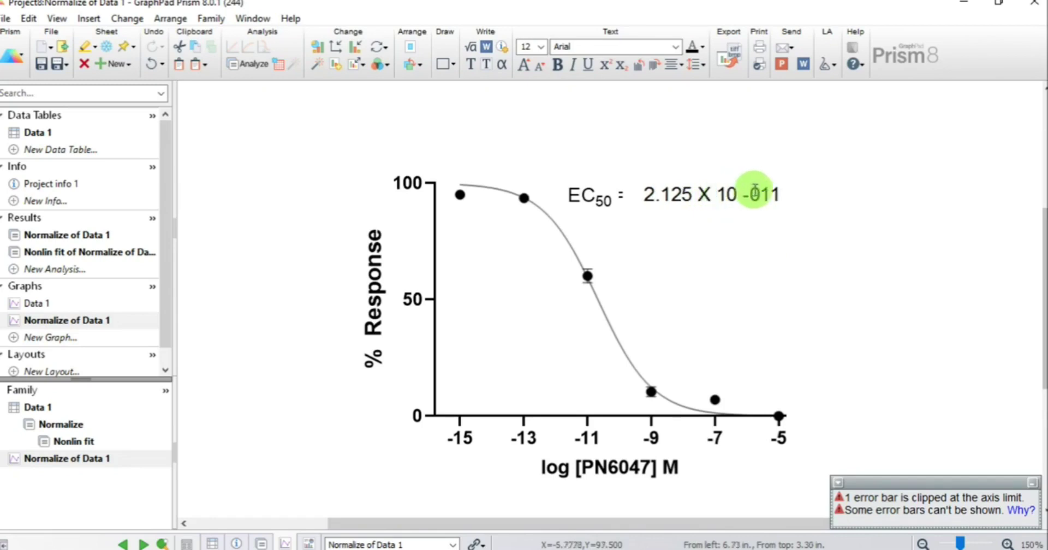
key("Delete")
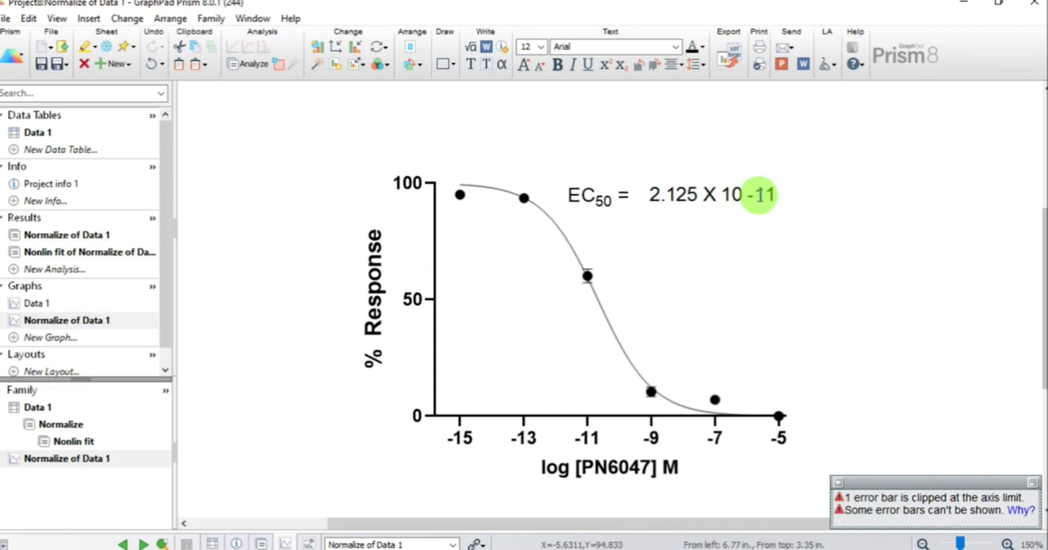
left_click(749, 196)
key("BackSpace")
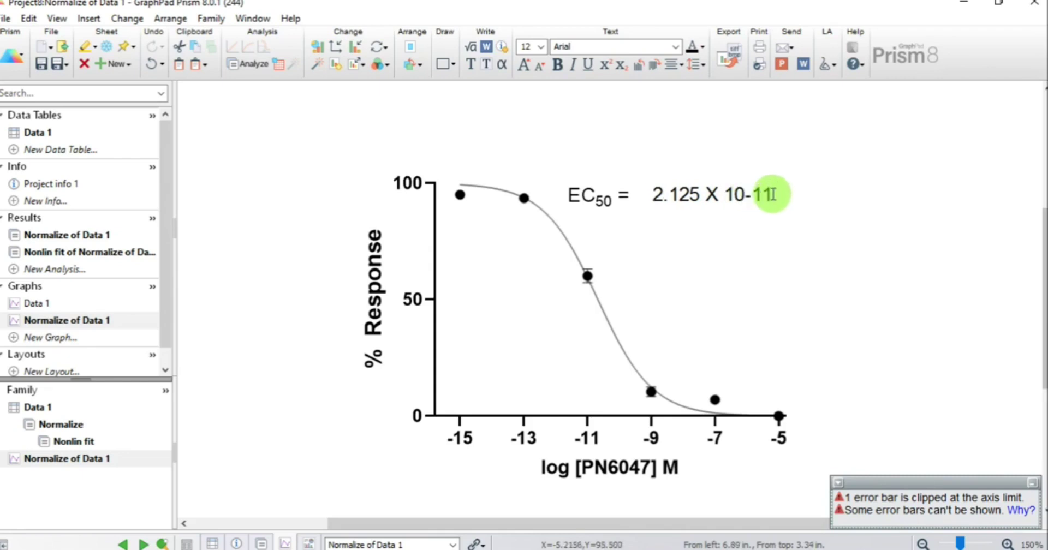
Step: Format the "-11" exponent in the EC50 value as superscript
left_click_drag(773, 195, 744, 195)
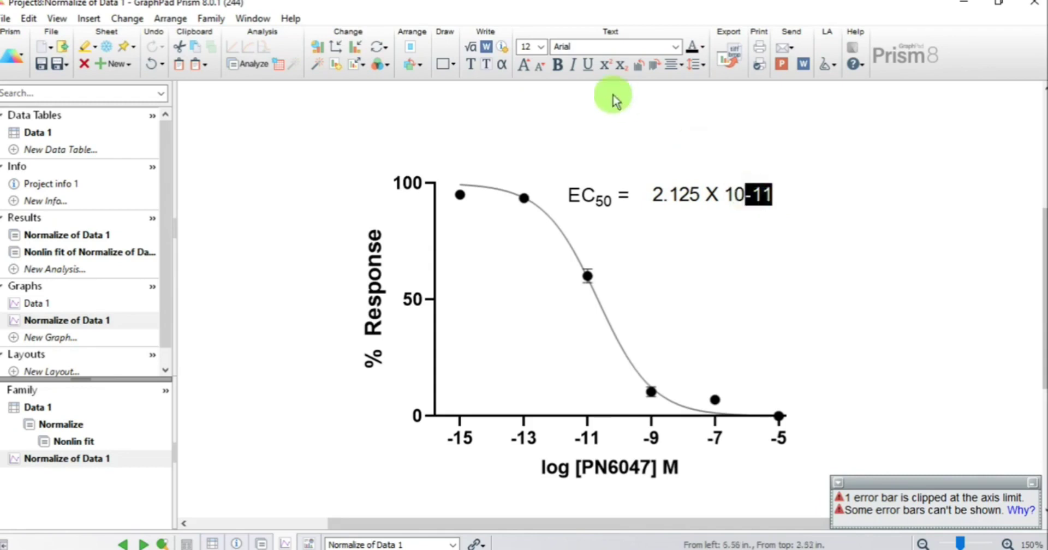
left_click(606, 66)
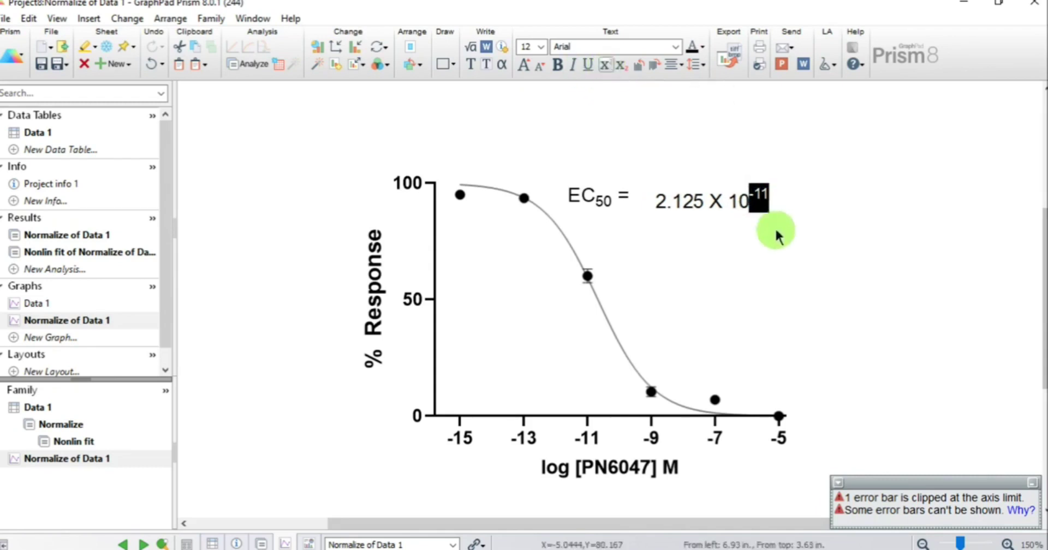
left_click(676, 197)
left_click_drag(674, 201, 708, 201)
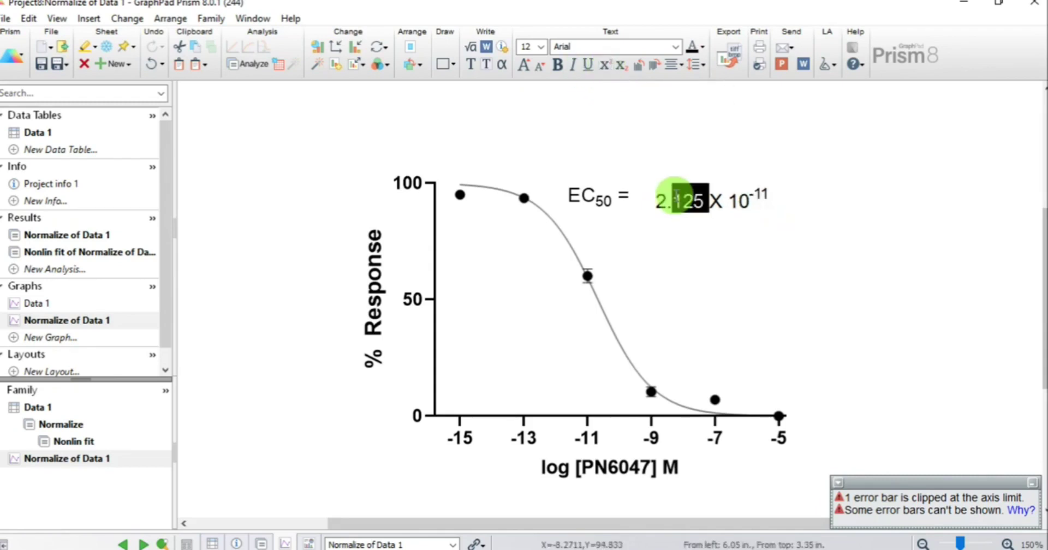
left_click(801, 237)
Step: Nudge the value text up to align it with the EC50 label, and deselect it
left_click(728, 195)
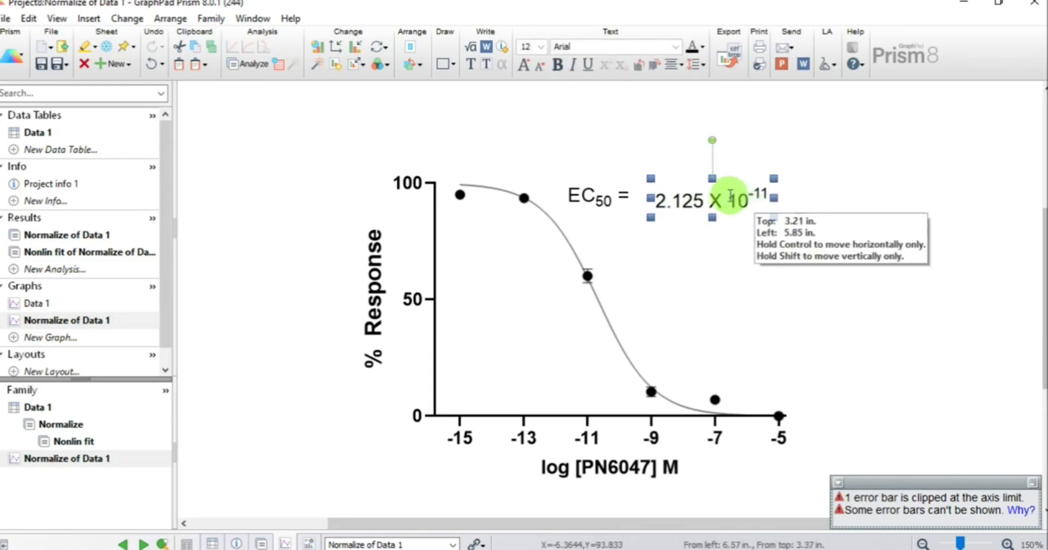
key("Up")
key("Up")
key("Up")
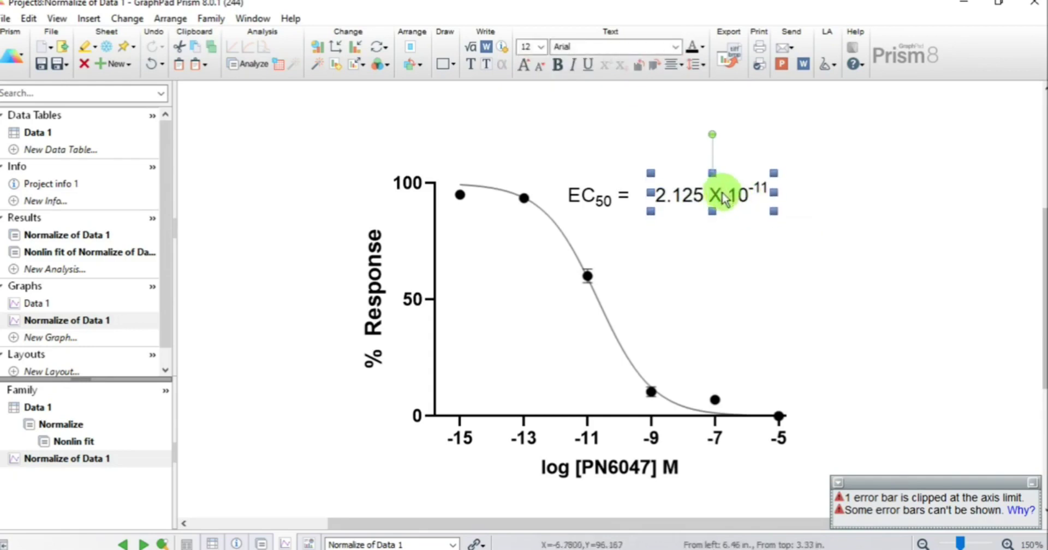
left_click(723, 244)
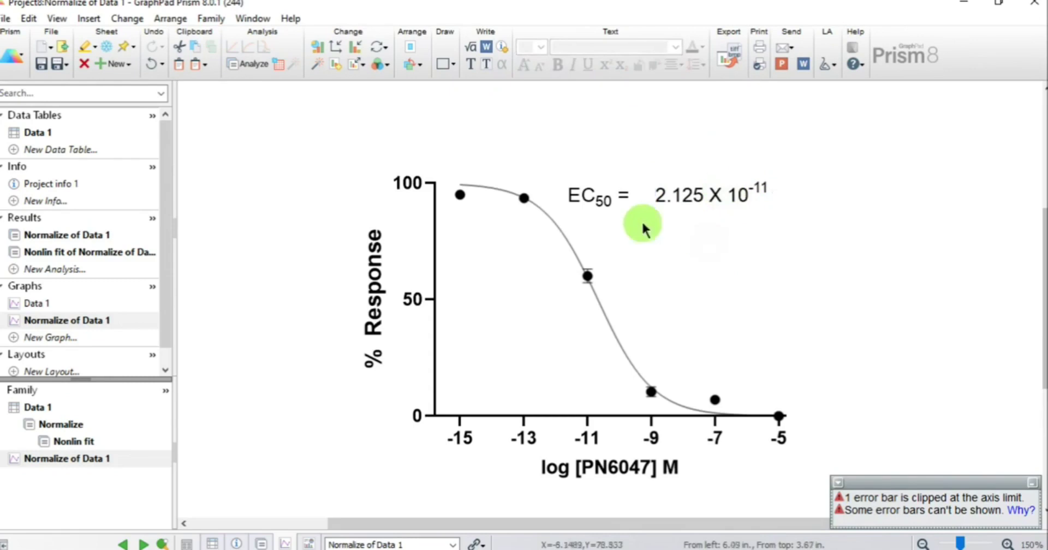